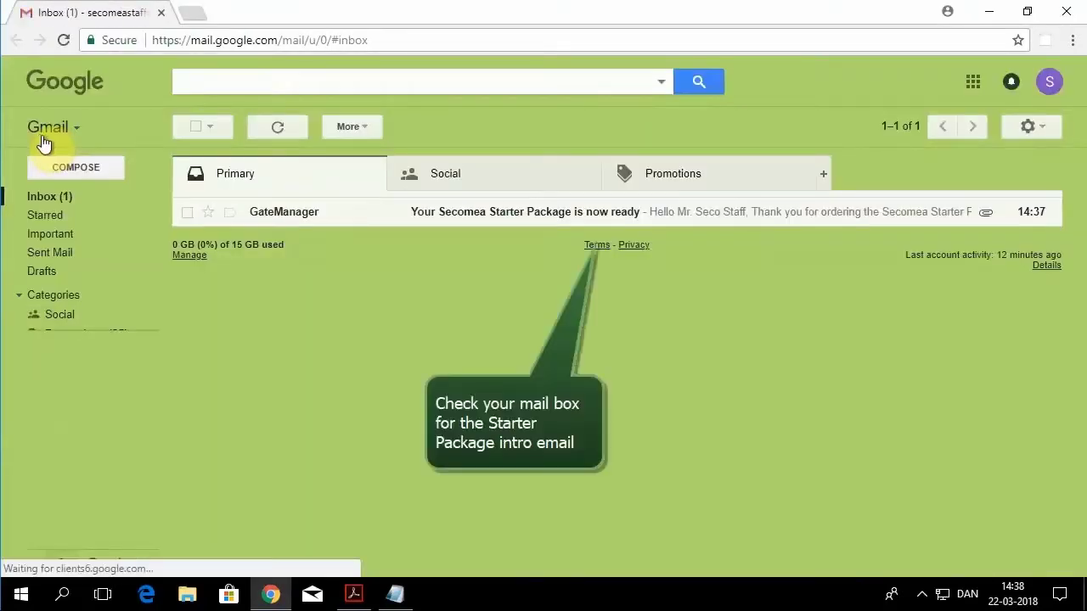
Step: Download the SecoStaff.gmc.zip attachment from the GateManager Starter Package email and open its download menu
left_click(504, 221)
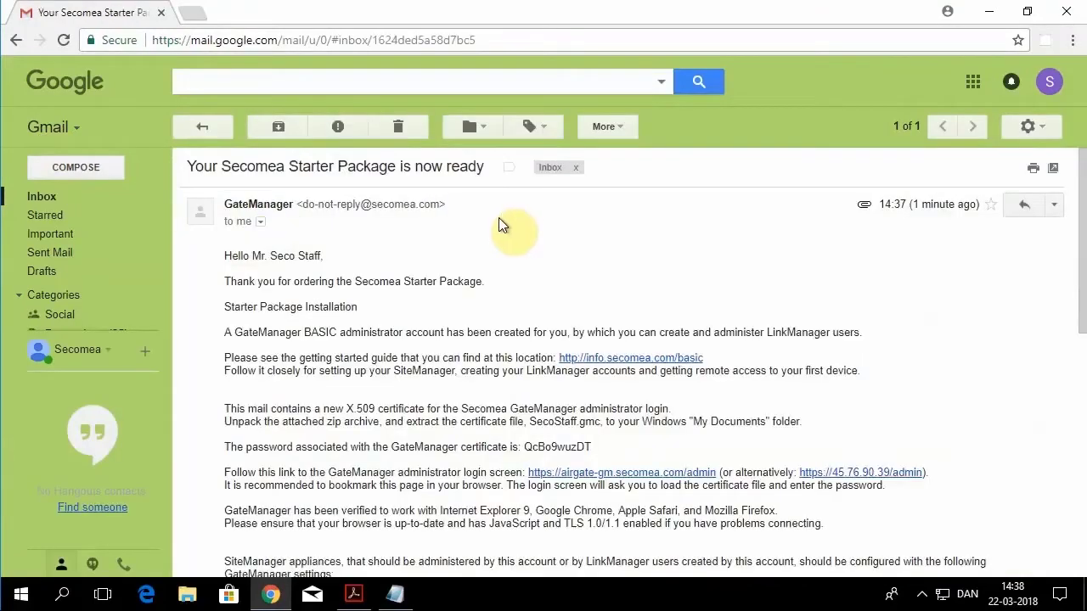
scroll(453, 306, "down", 4)
mouse_move(301, 433)
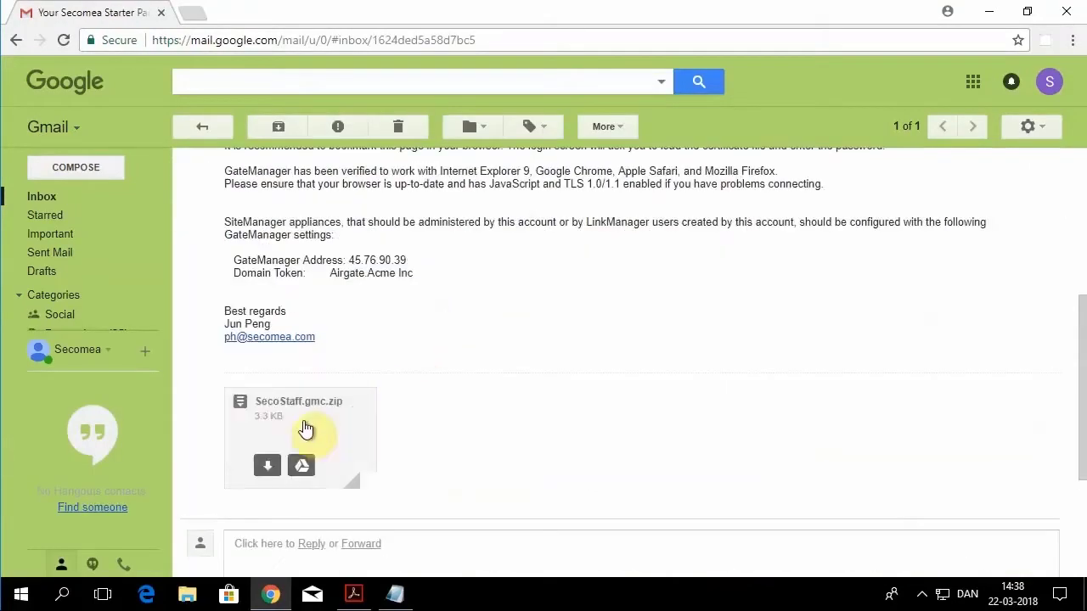
left_click(265, 467)
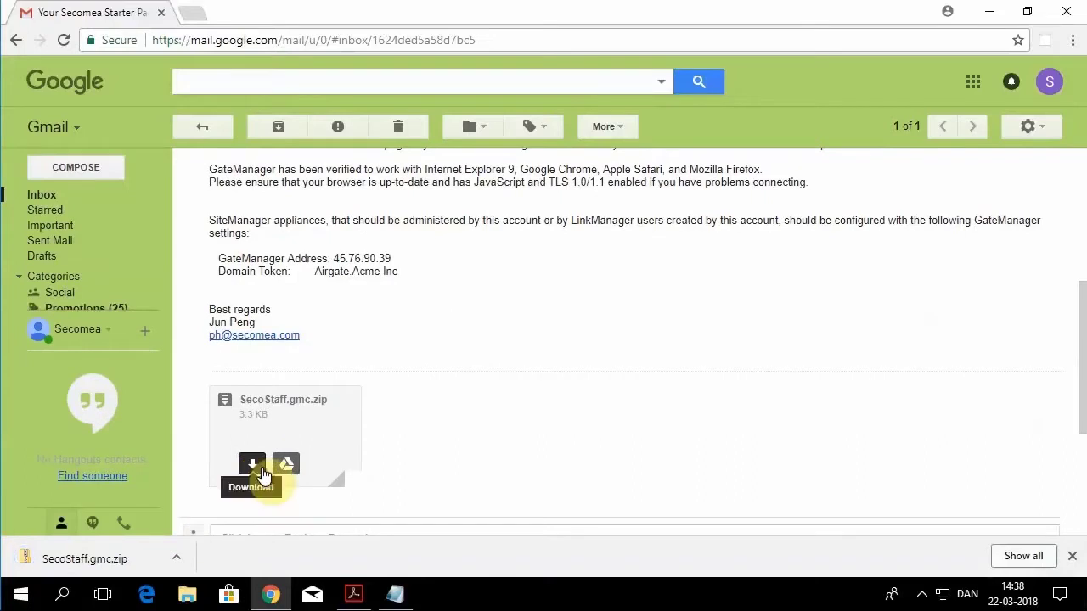
left_click(176, 562)
Step: Extract SecoStaff.gmc.zip into a SecoStaff.gmc folder in Downloads, then close both Explorer windows
left_click(225, 504)
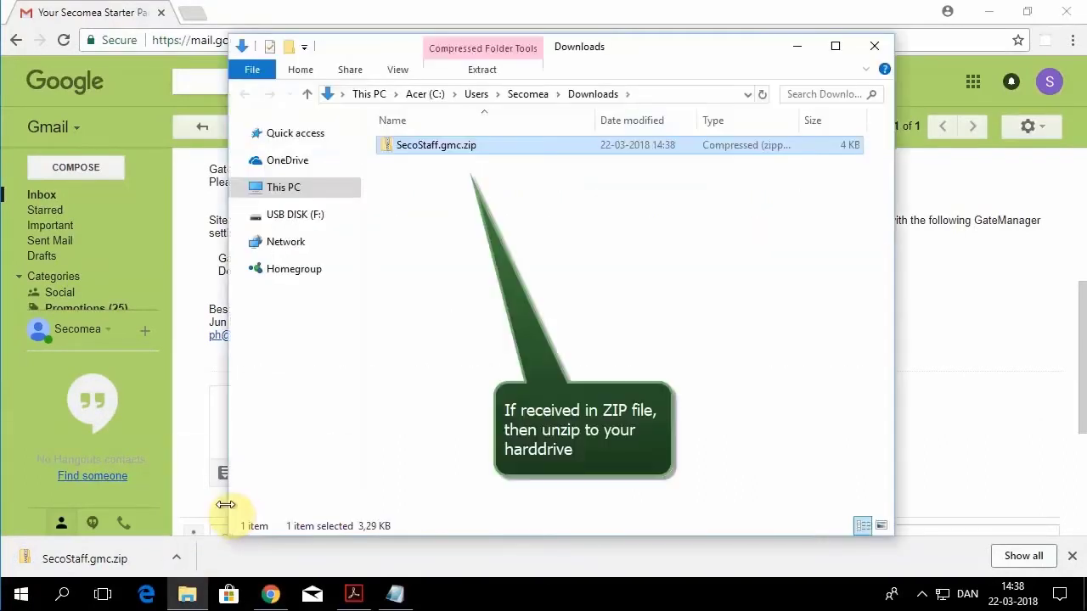
right_click(427, 146)
left_click(379, 201)
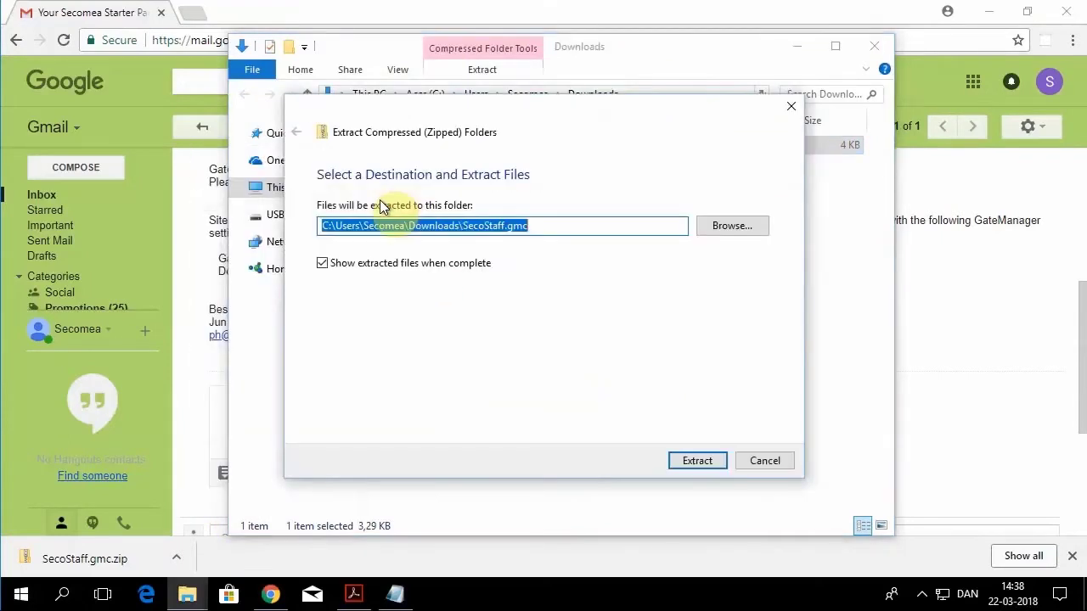
left_click(688, 463)
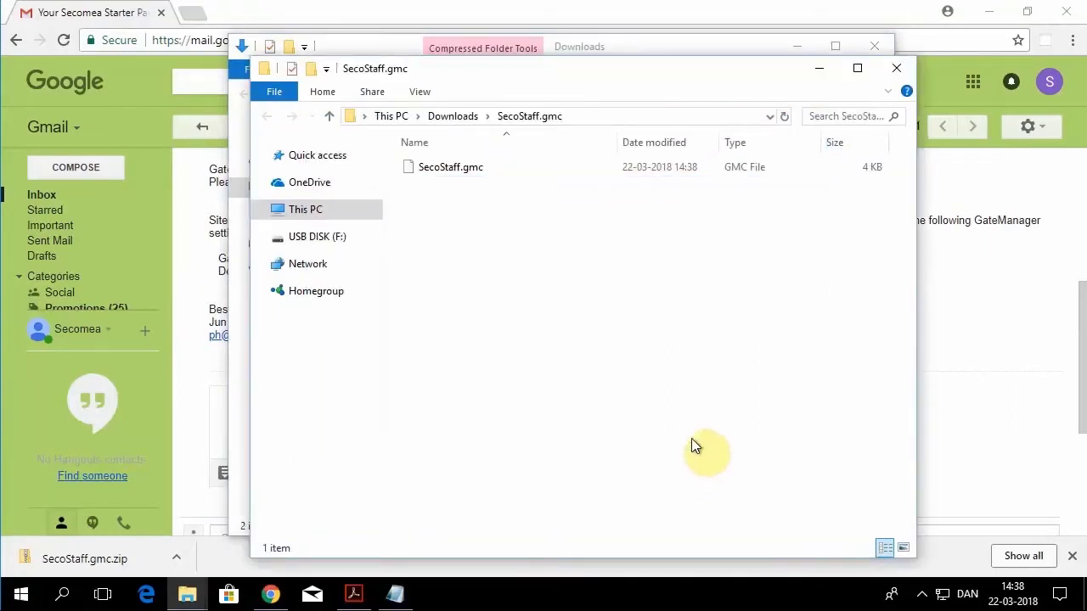
left_click(896, 70)
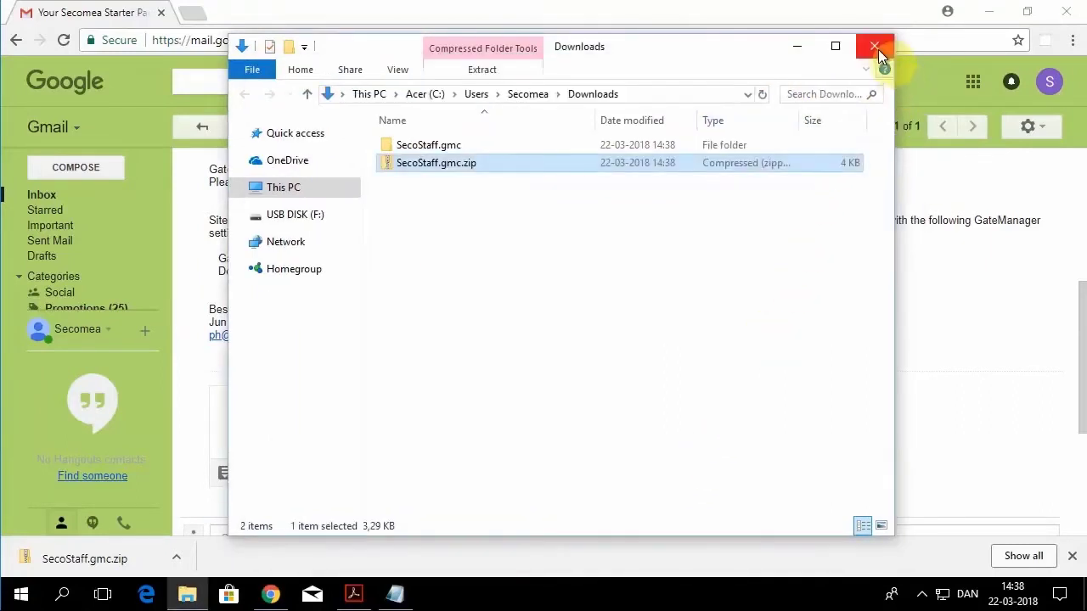
left_click(877, 48)
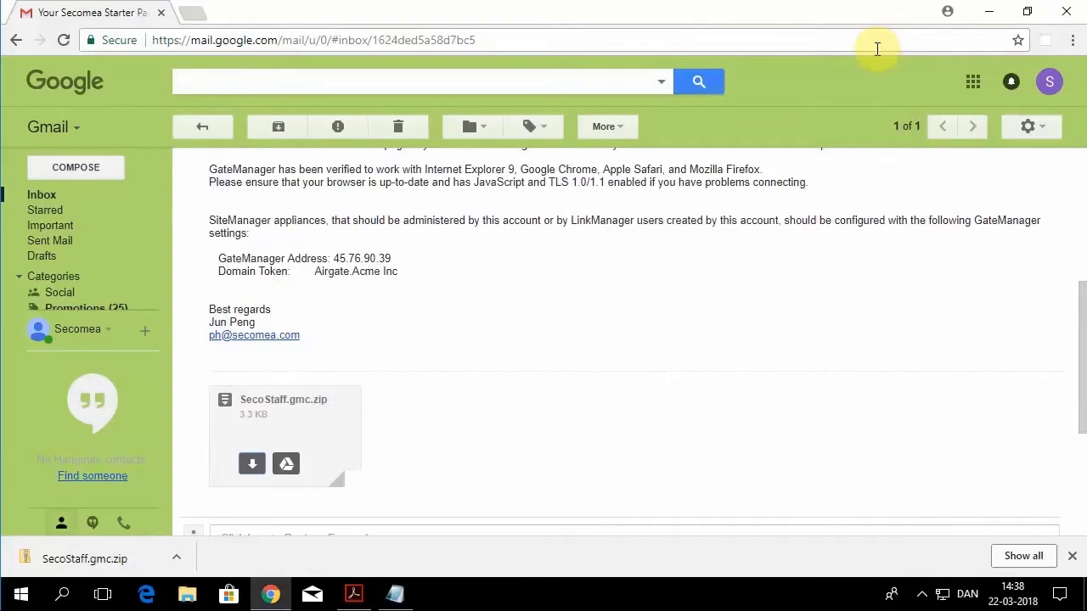
Step: Open the GateManager admin login page and load the SecoStaff.gmc certificate file
scroll(658, 246, "up", 2)
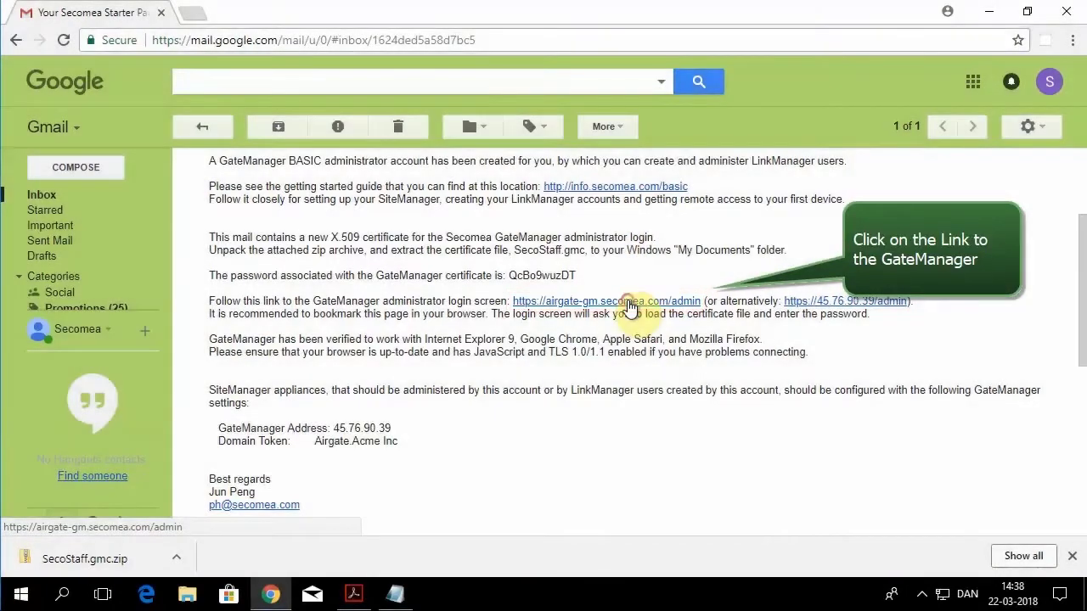
left_click(628, 304)
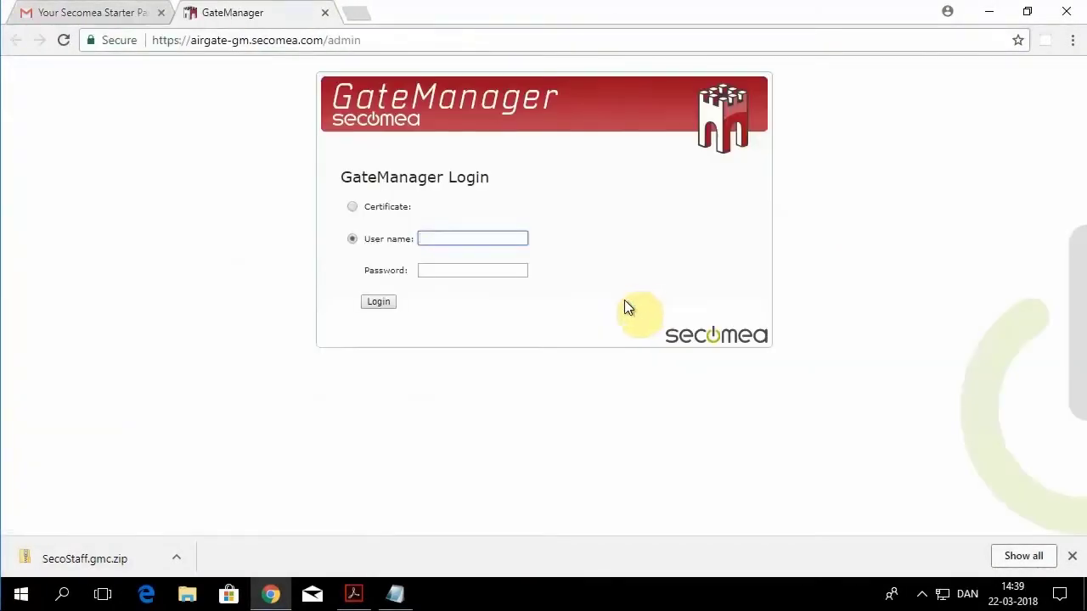
left_click(353, 205)
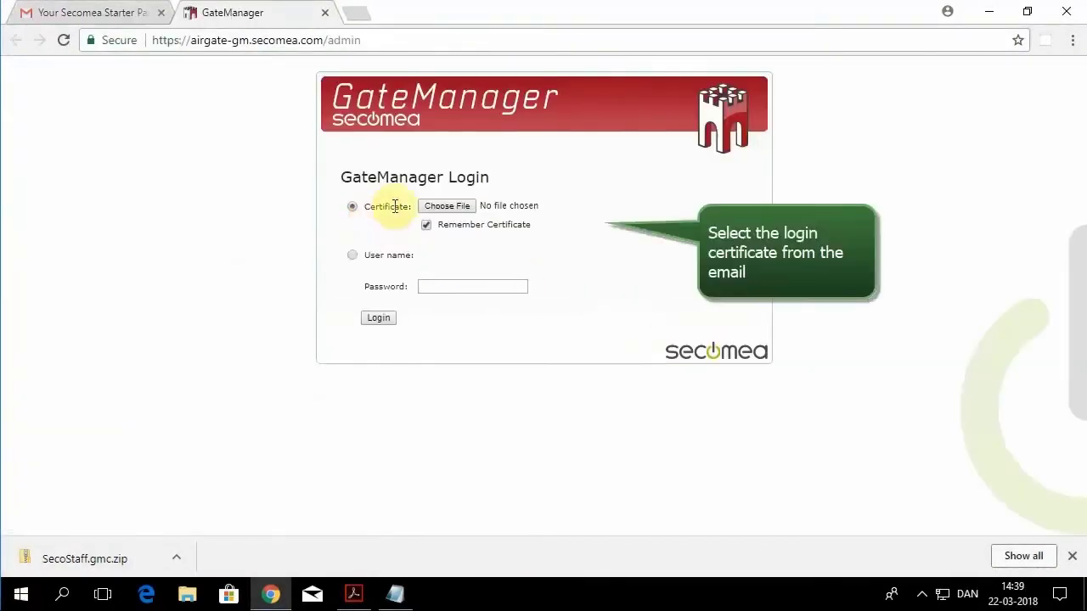
left_click(447, 207)
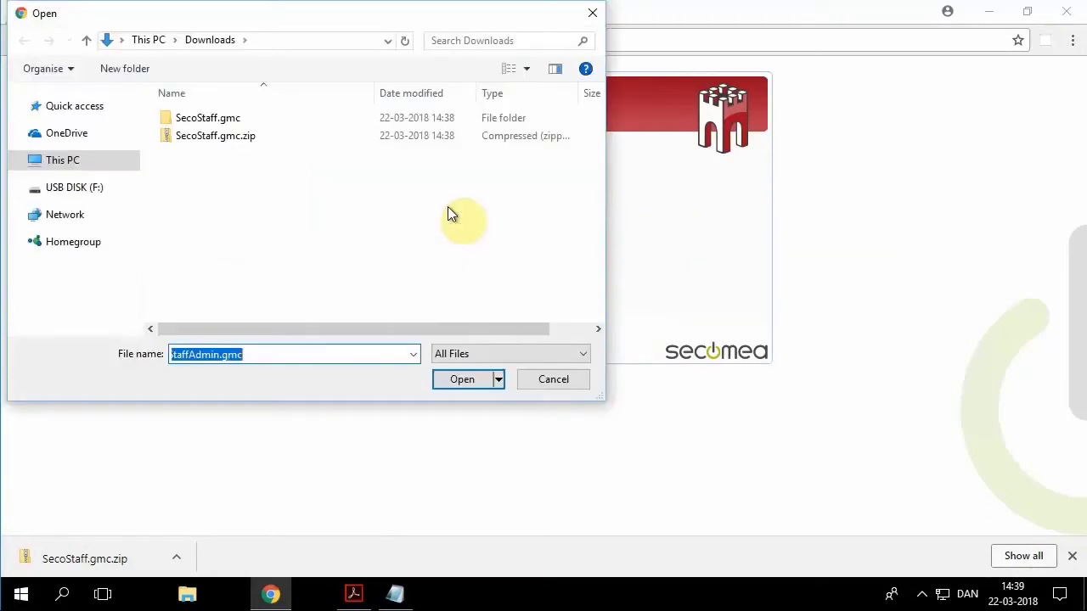
double_click(226, 120)
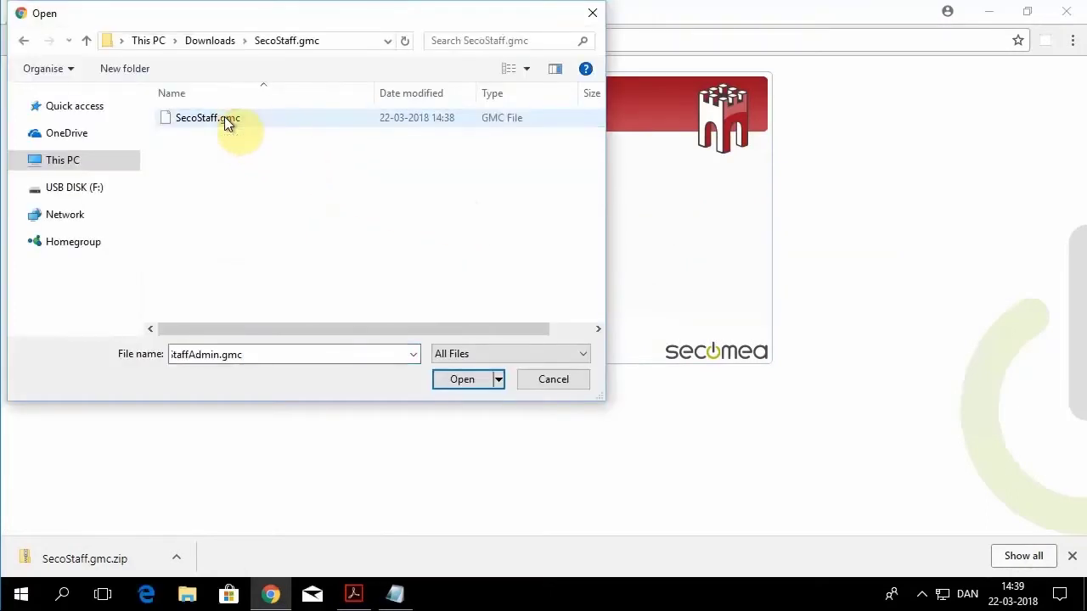
left_click(224, 118)
left_click(461, 382)
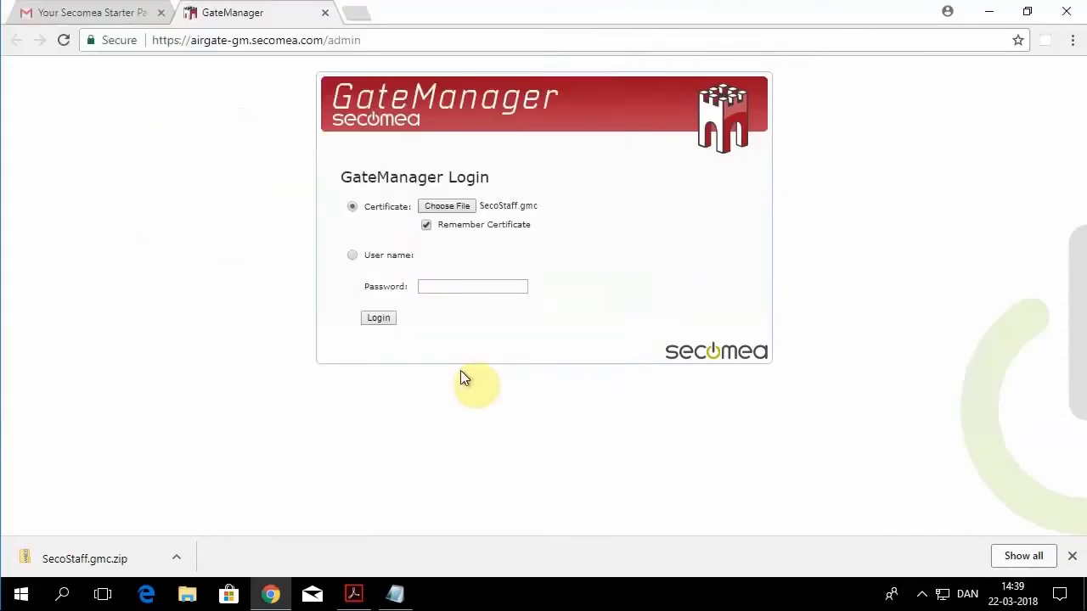
Step: Copy the certificate password from the email and paste it into the Password field
left_click(121, 13)
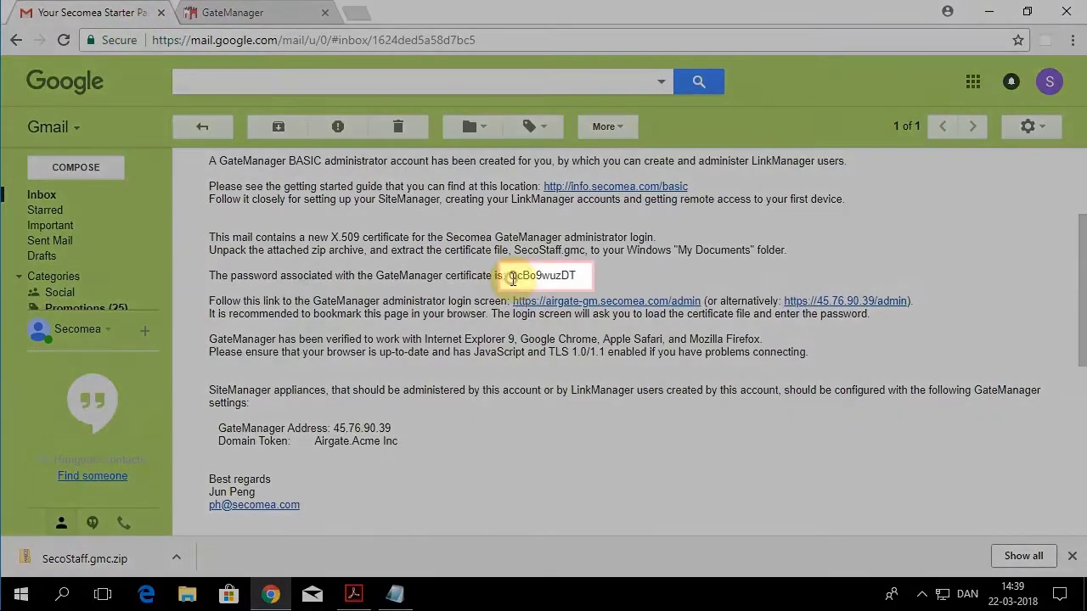
left_click_drag(508, 276, 575, 276)
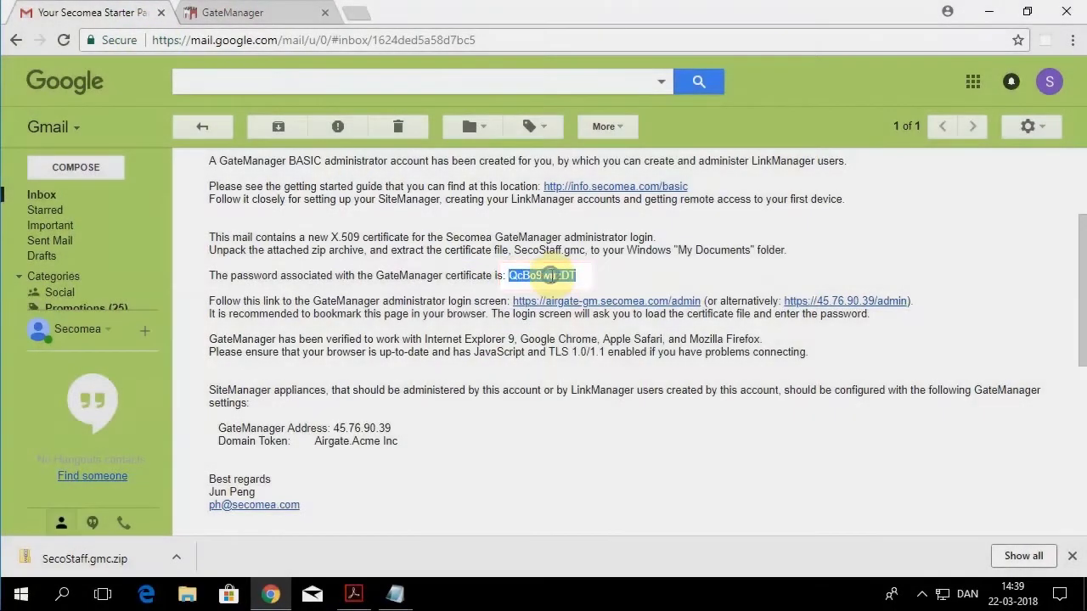
right_click(552, 280)
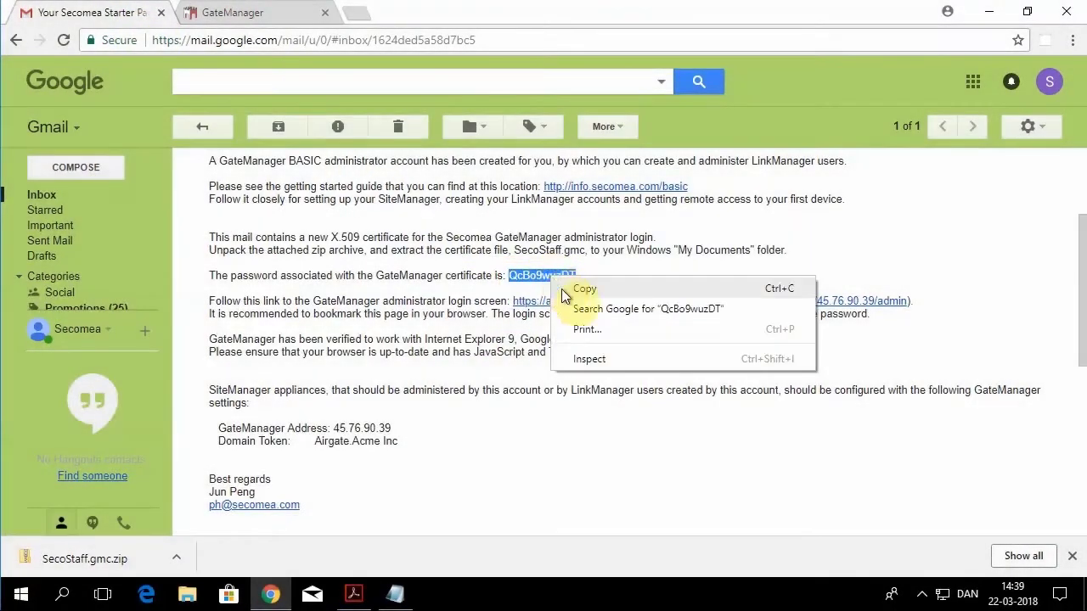
left_click(576, 290)
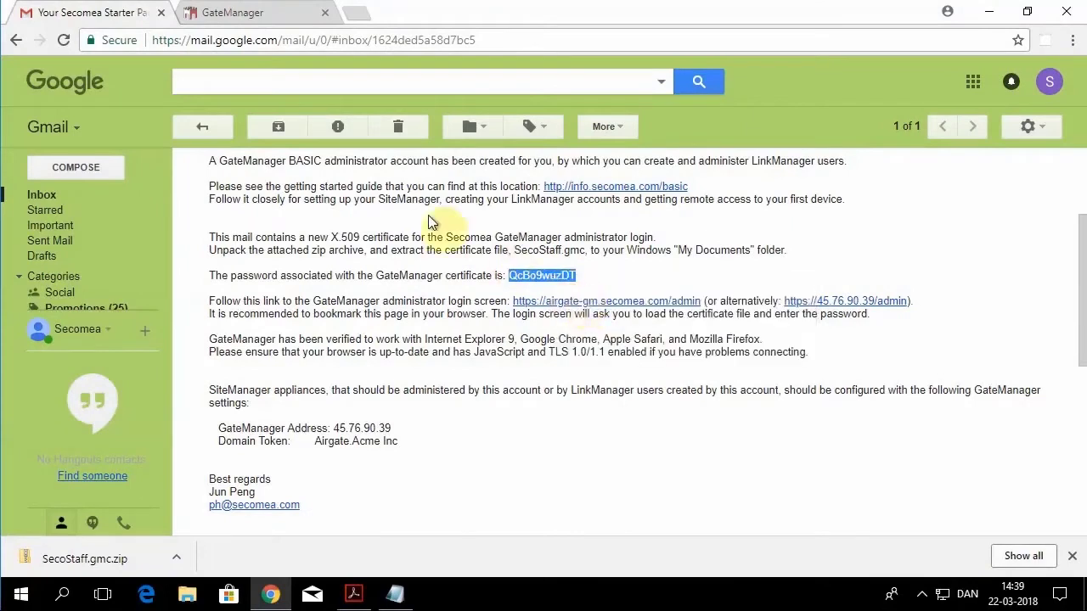
left_click(250, 21)
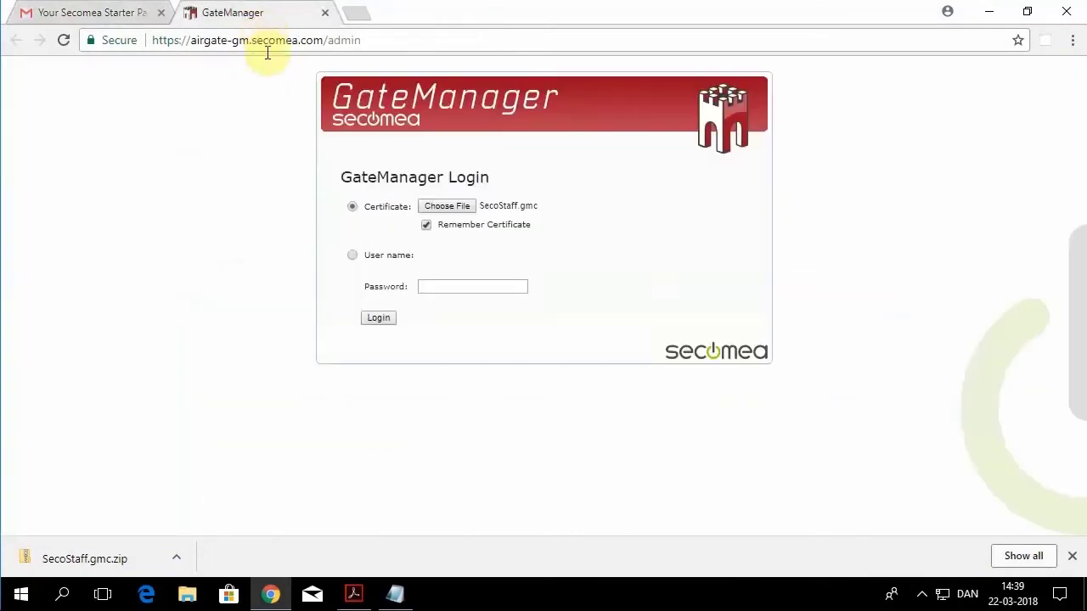
left_click(462, 287)
right_click(463, 287)
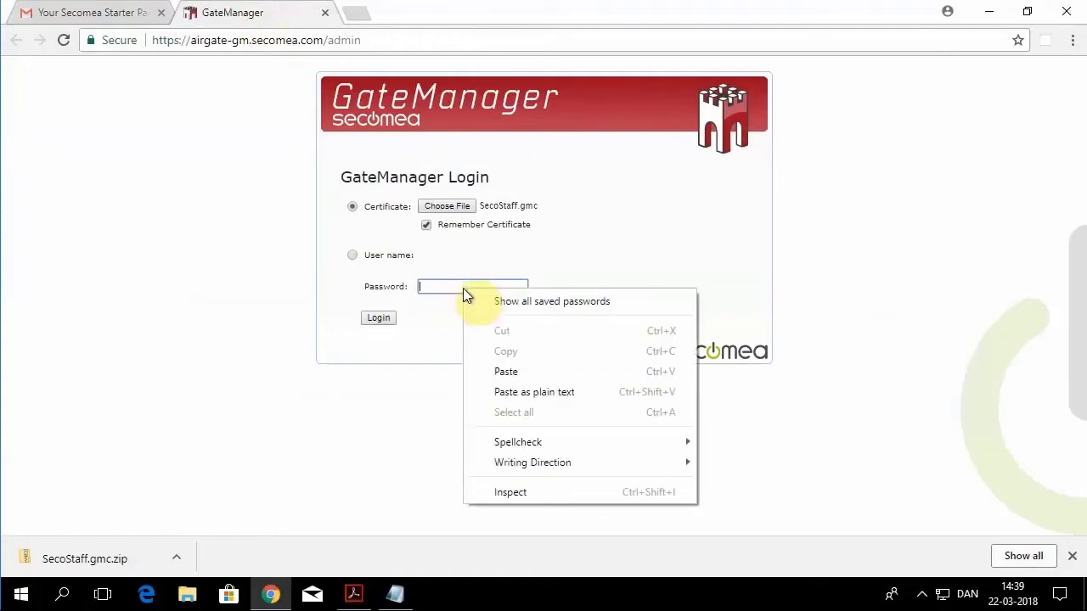
left_click(521, 378)
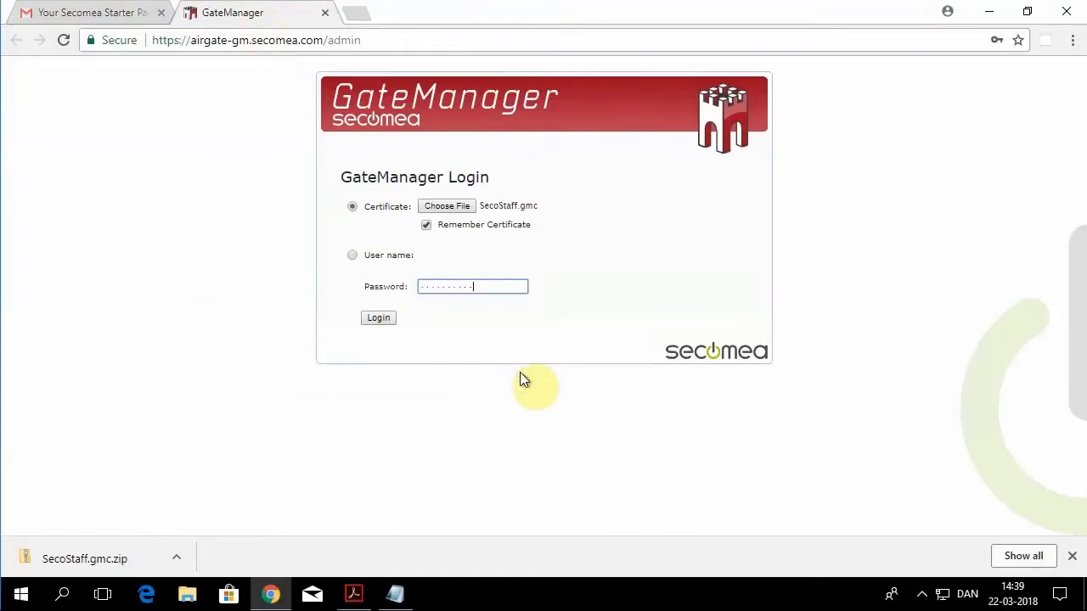
Step: Log in with the certificate and accept the General Terms of Use
left_click(375, 319)
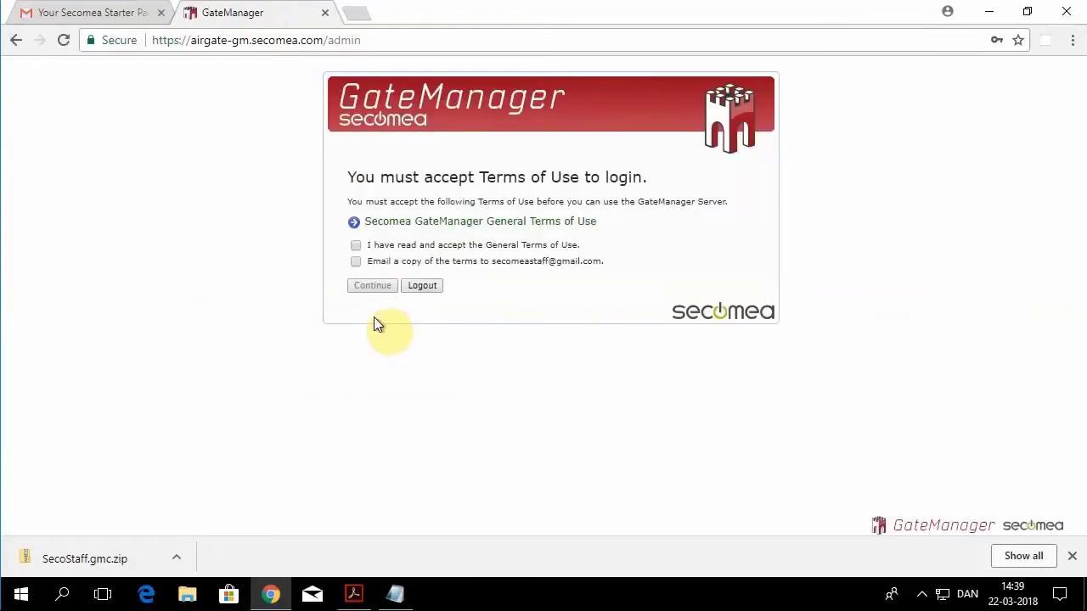
left_click(355, 245)
left_click(368, 281)
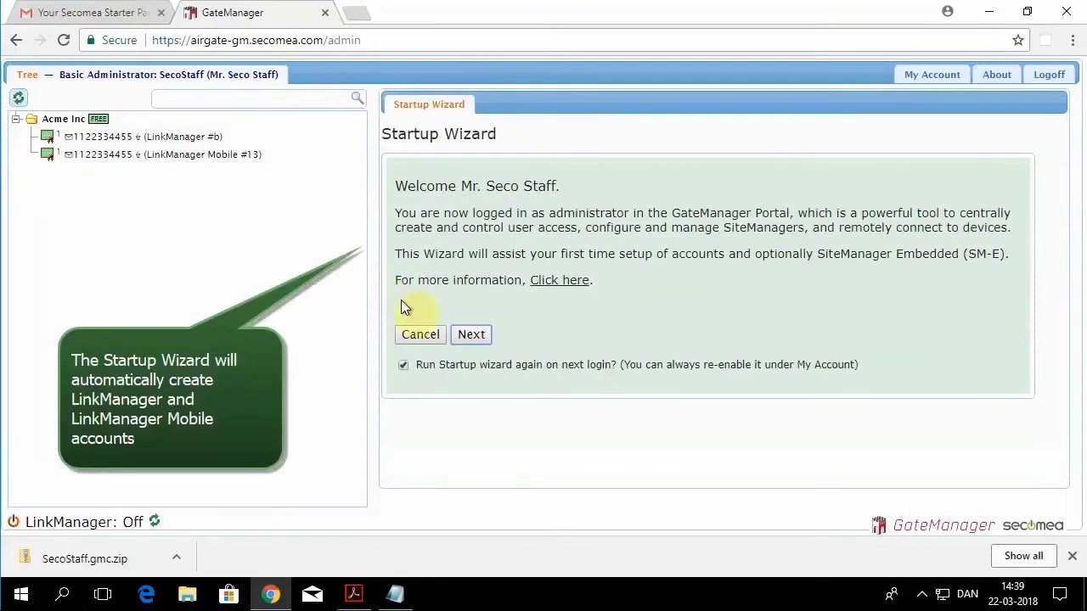
Step: Complete the Startup Wizard, skipping the dedicated account and creating the LinkManager Mobile account
left_click(471, 334)
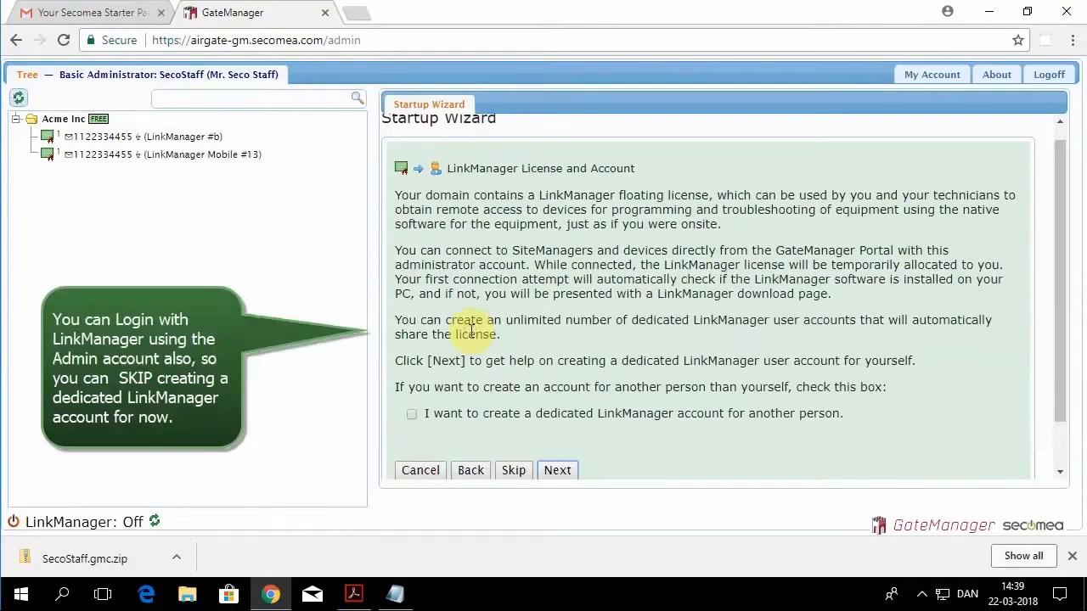
left_click(512, 470)
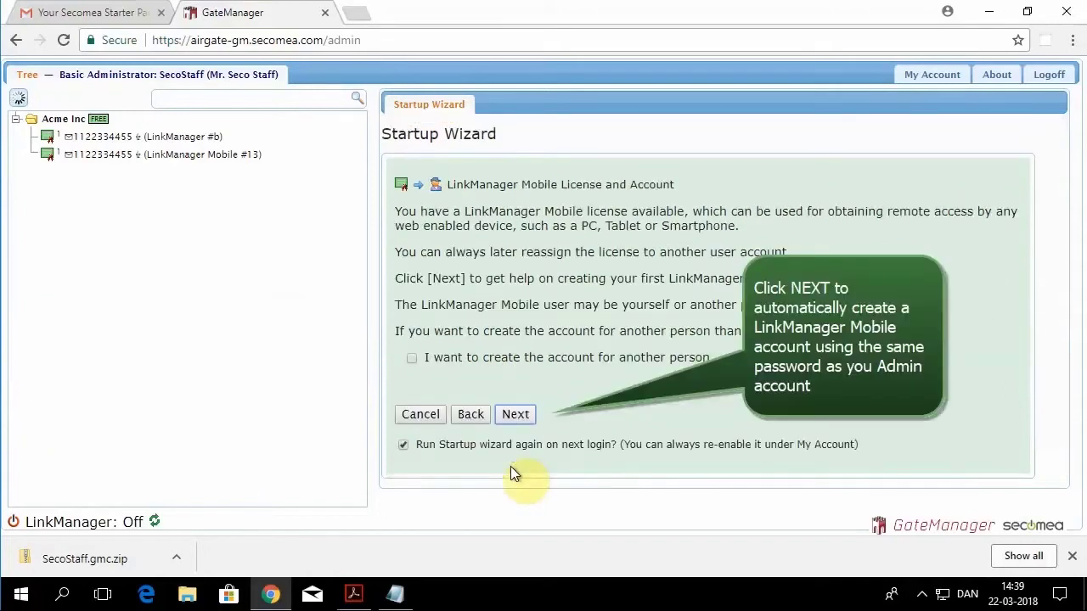
left_click(514, 415)
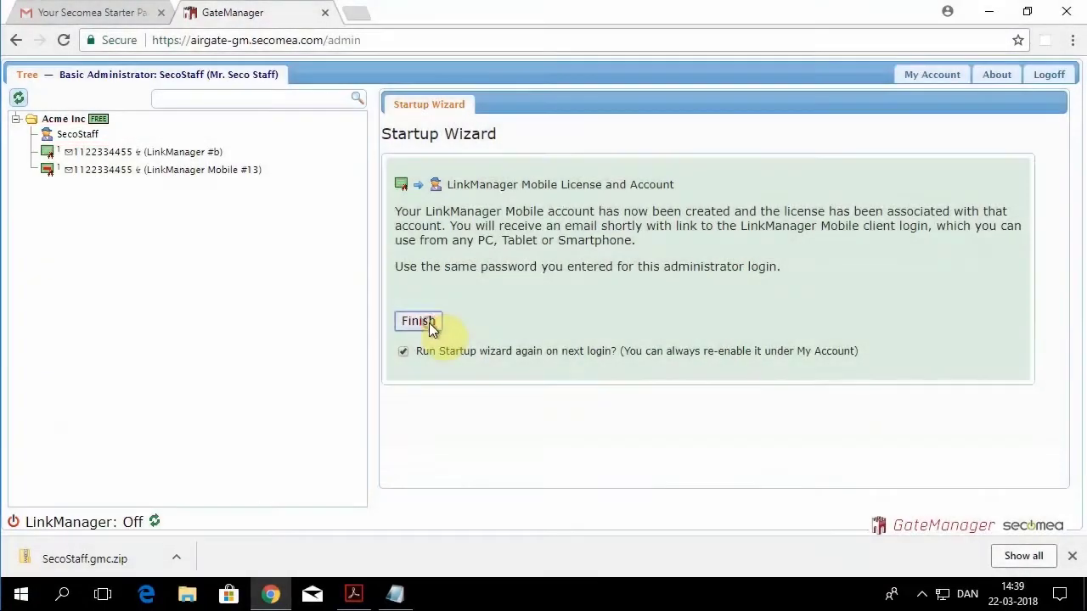
left_click(429, 323)
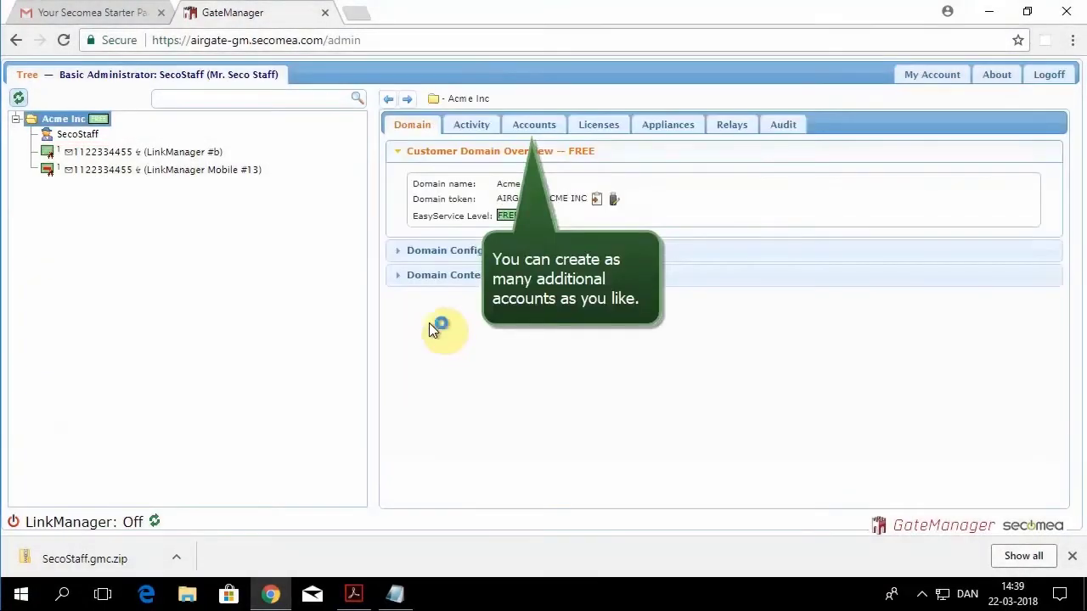
left_click(354, 594)
left_click_drag(874, 162, 874, 293)
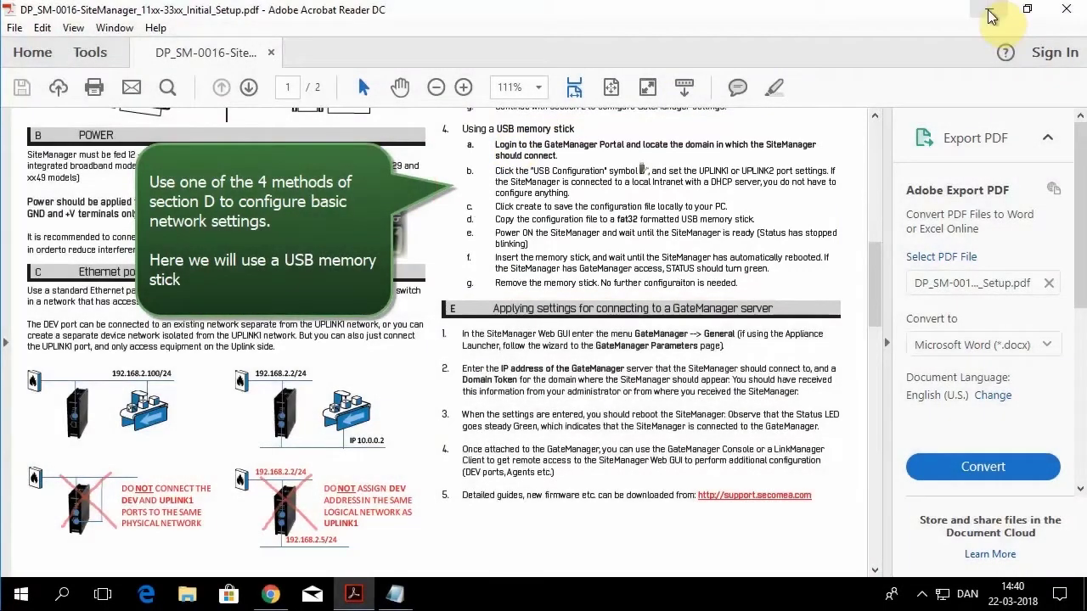
left_click(990, 16)
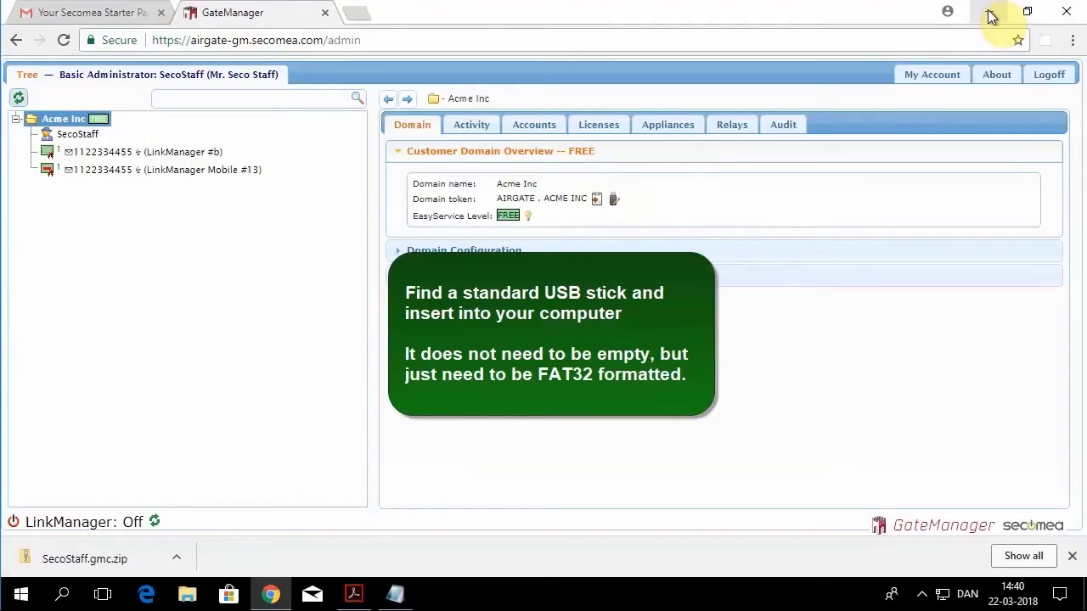
Step: Start a USB configuration file with appliance name MySiteManager
left_click(615, 202)
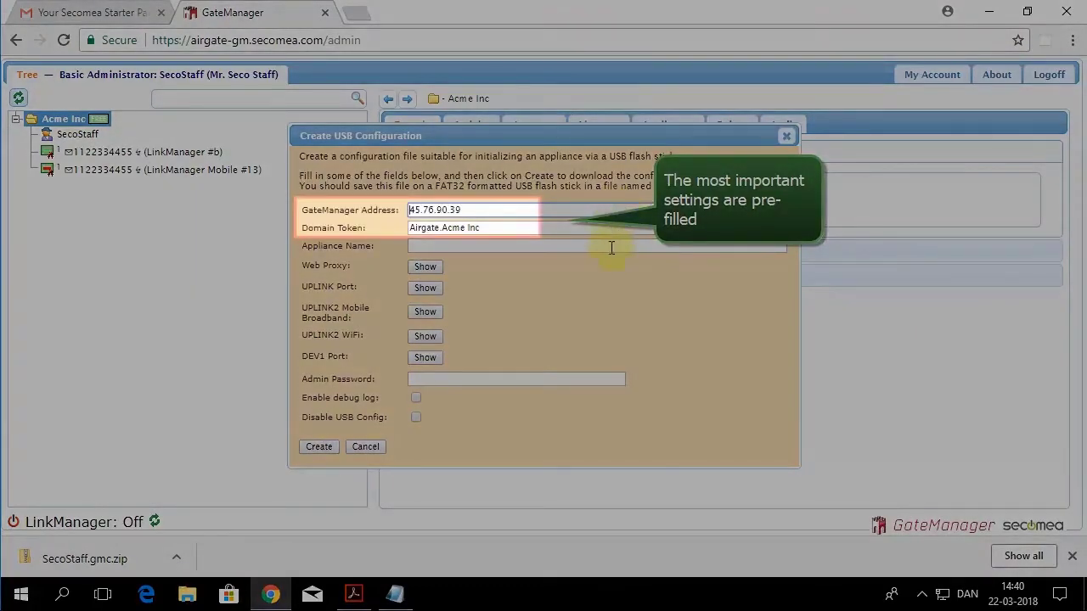
left_click(610, 246)
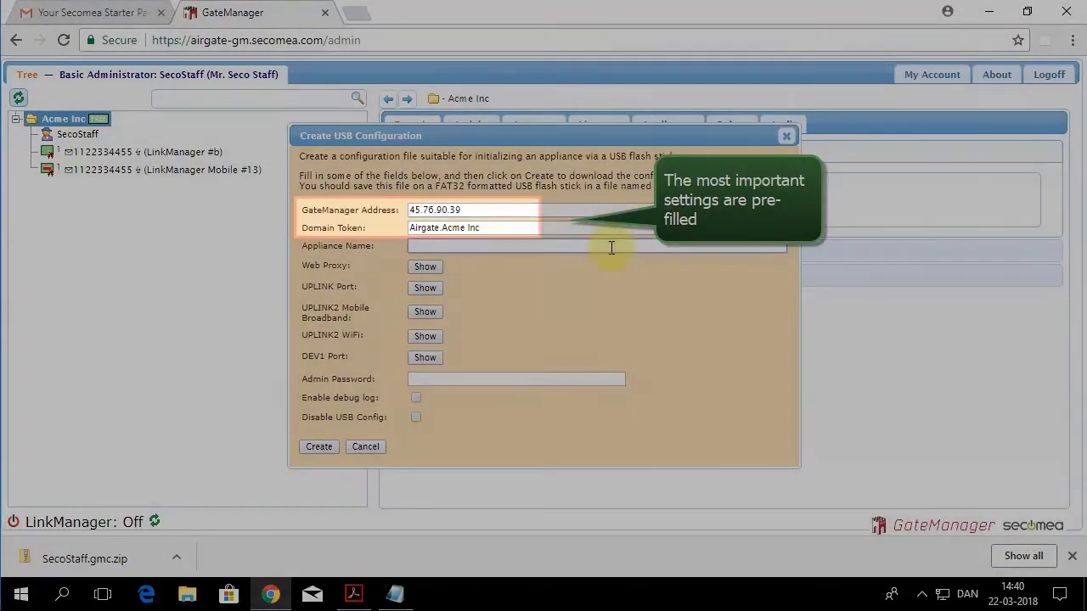
type("MySiteManager")
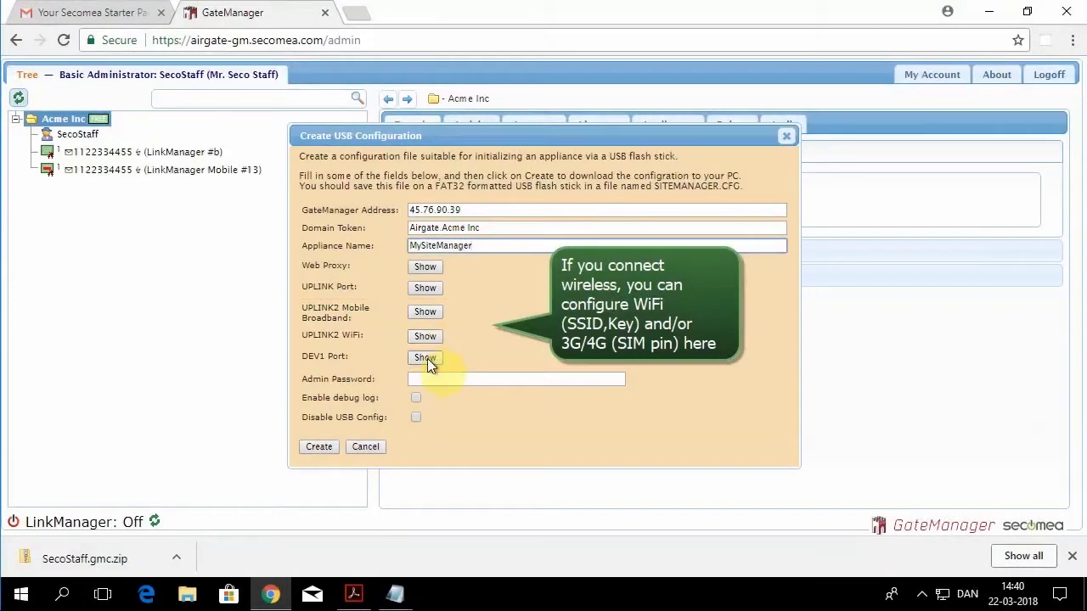
Step: Set the DEV1 port to static configuration with IP 172.22.2.171 and mask 255.255.255.0
left_click(427, 359)
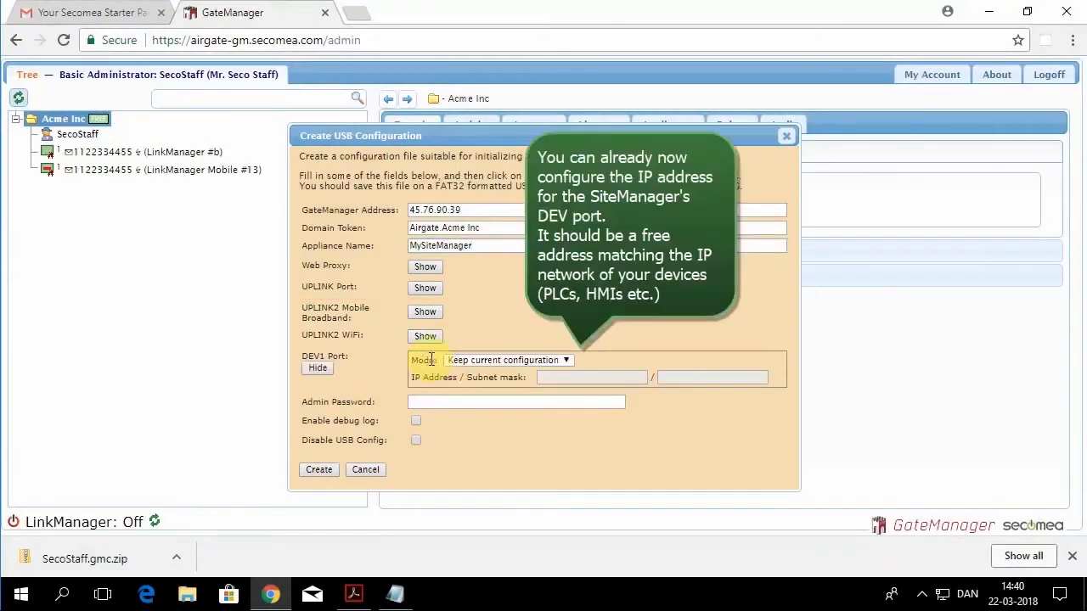
left_click(459, 359)
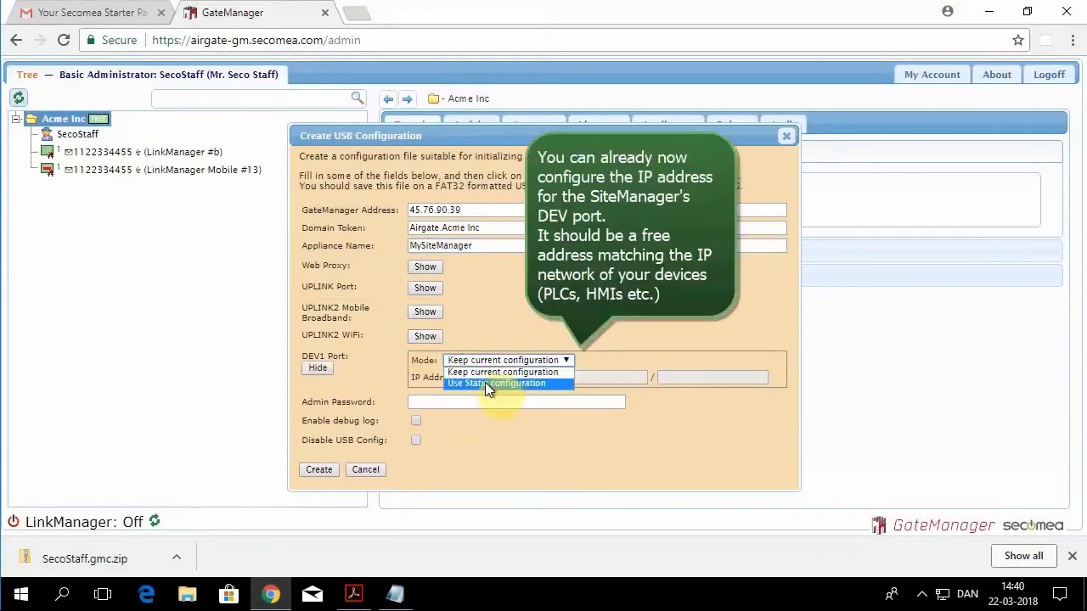
left_click(487, 382)
left_click(552, 377)
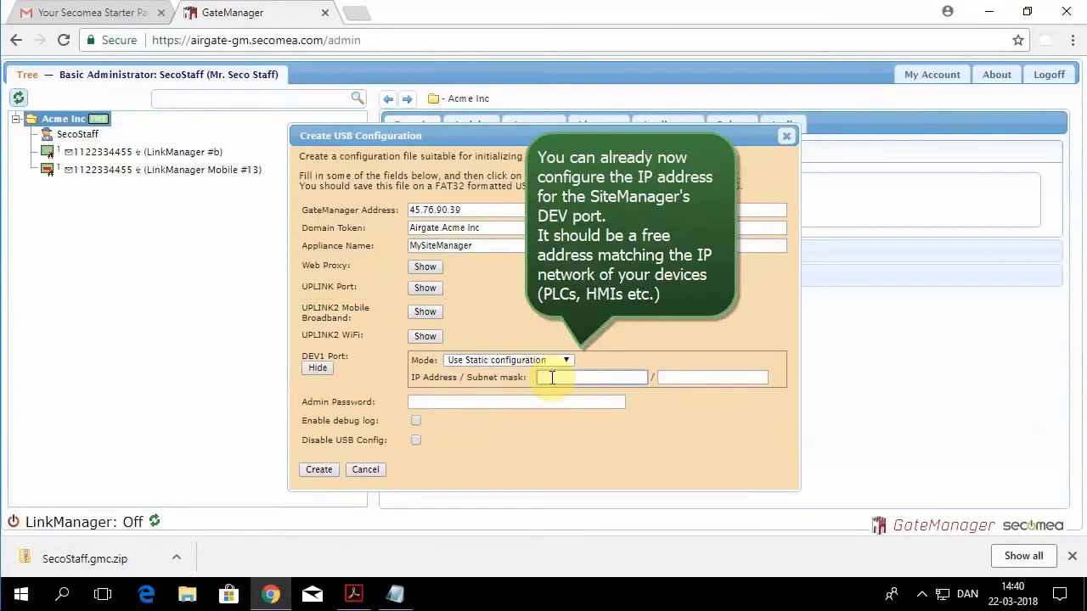
type("172.22.2")
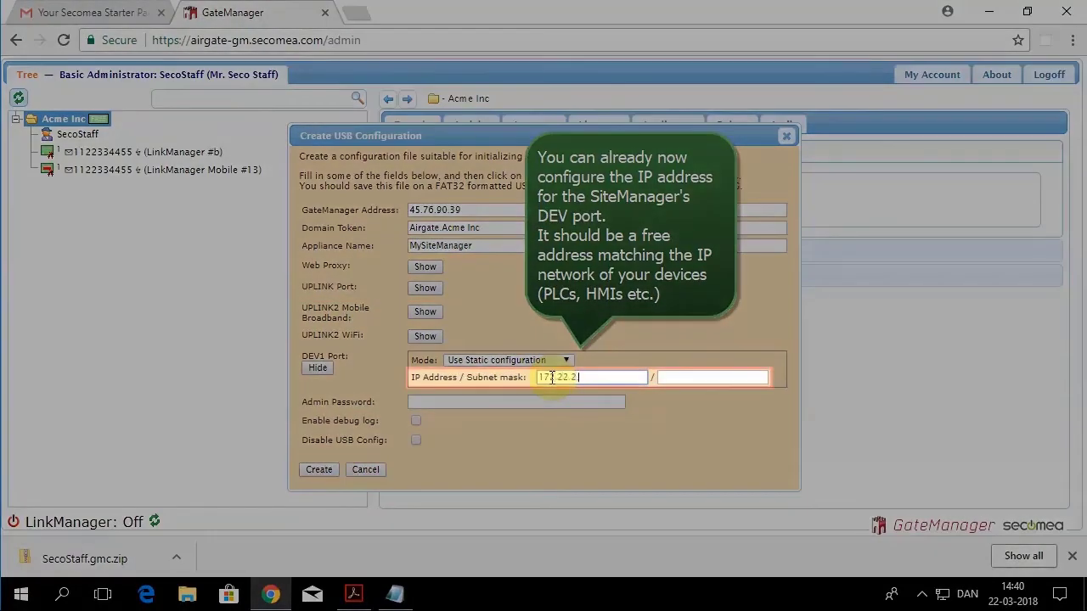
type(".171")
left_click(669, 375)
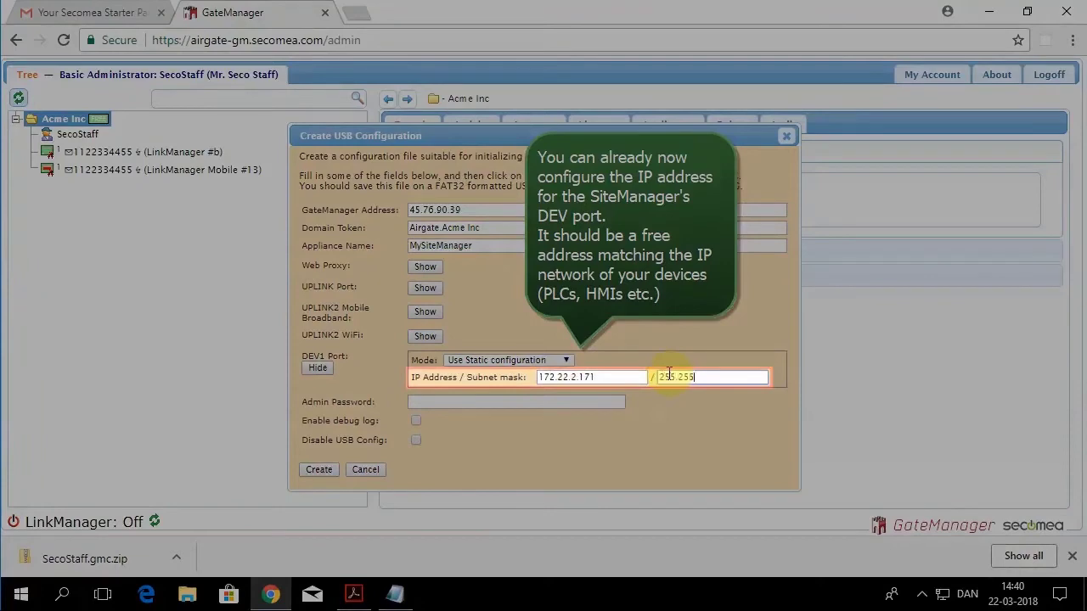
type("255.255.255.0")
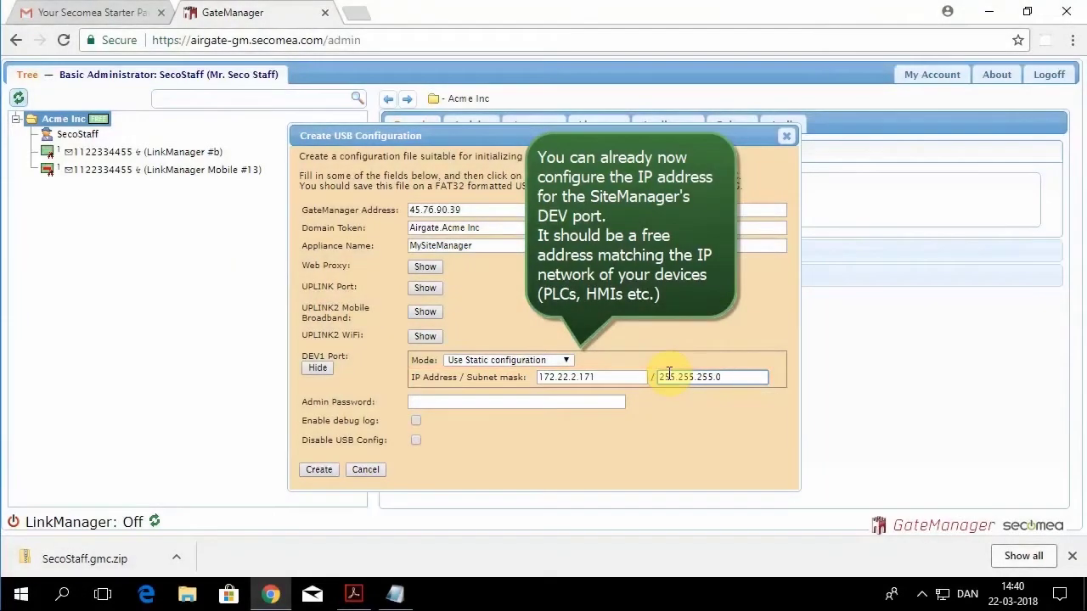
Step: Create the SITEMANAGER.CFG file and keep the download
left_click(318, 470)
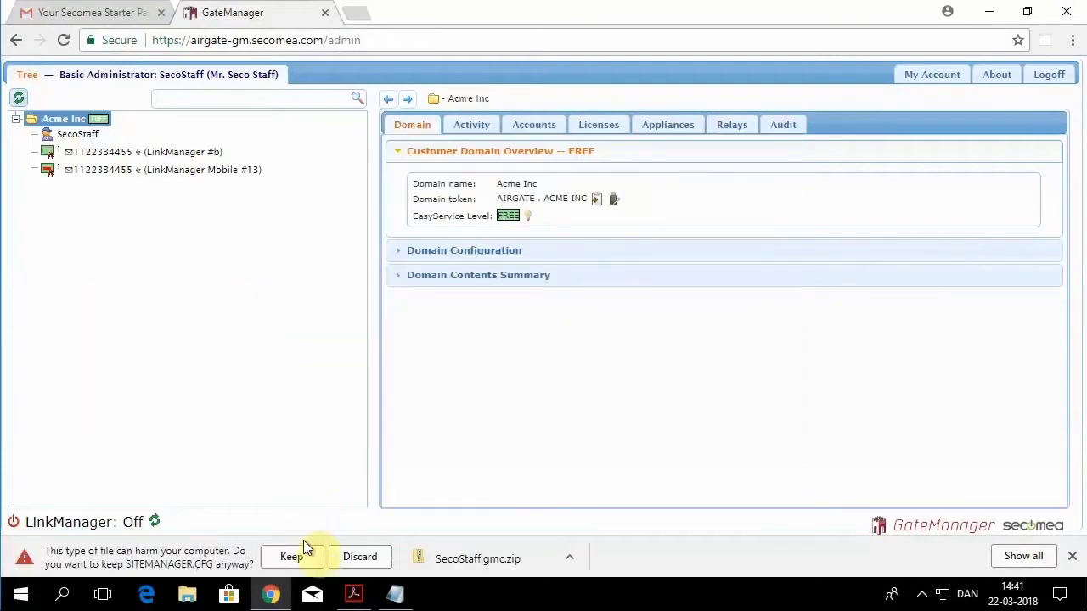
left_click(307, 557)
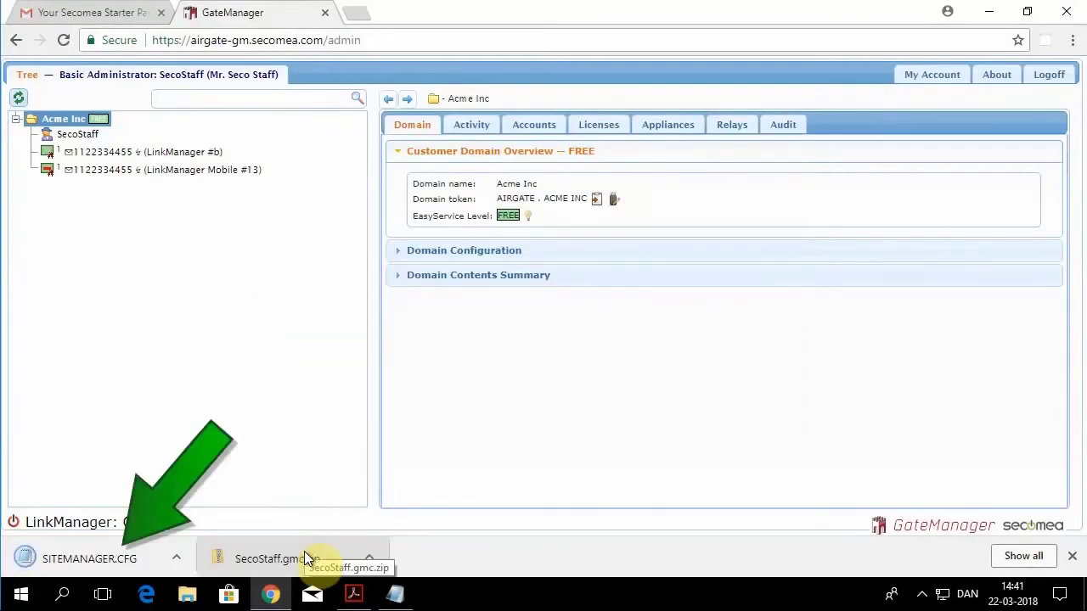
left_click(172, 557)
Step: Copy SITEMANAGER.CFG from Downloads onto USB DISK (F:) and eject the stick
left_click(233, 505)
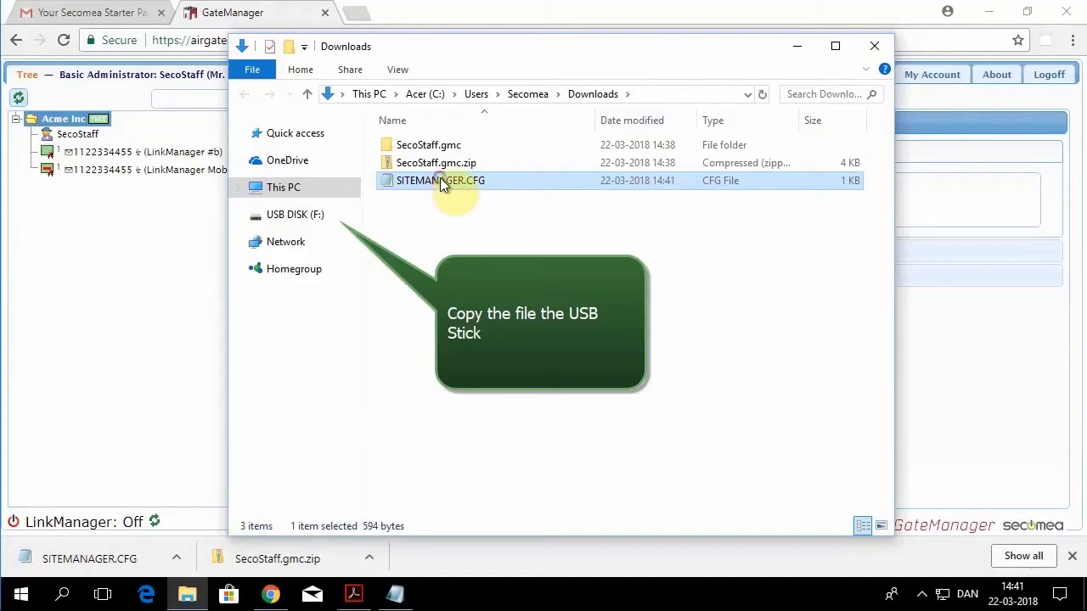
left_click_drag(441, 182, 321, 215)
left_click(302, 214)
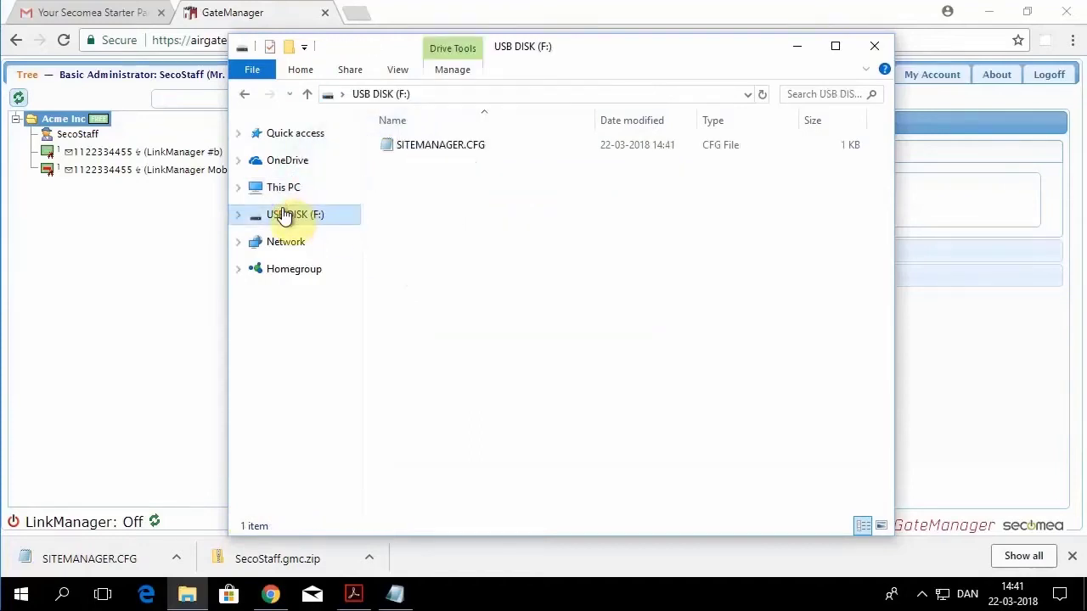
right_click(286, 217)
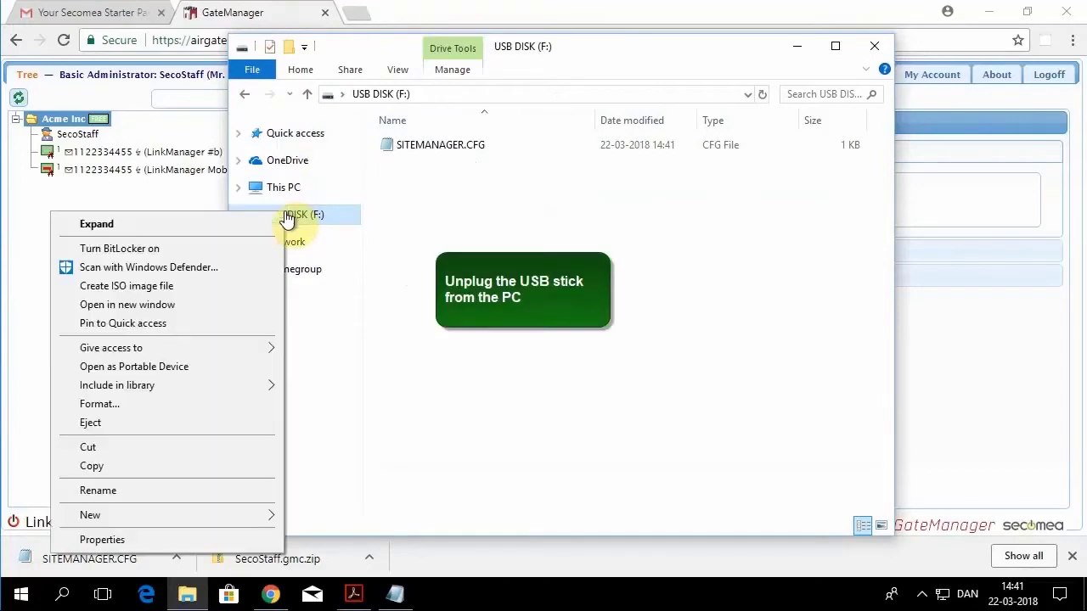
left_click(186, 429)
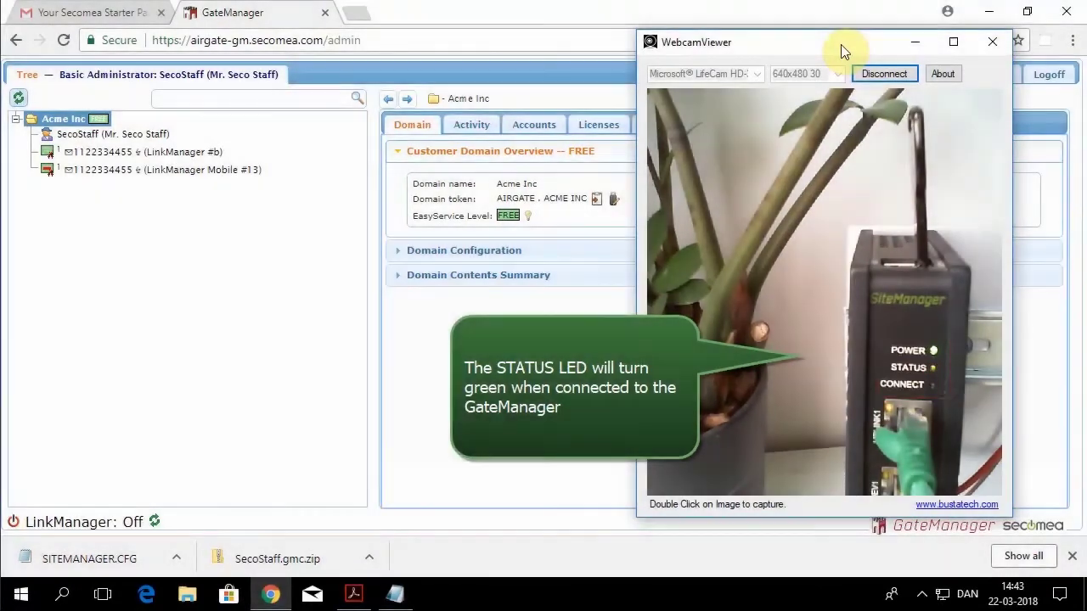
Step: Close the webcam view and download the LinkManager installer from MySiteManager's Connect page
key("alt+F4")
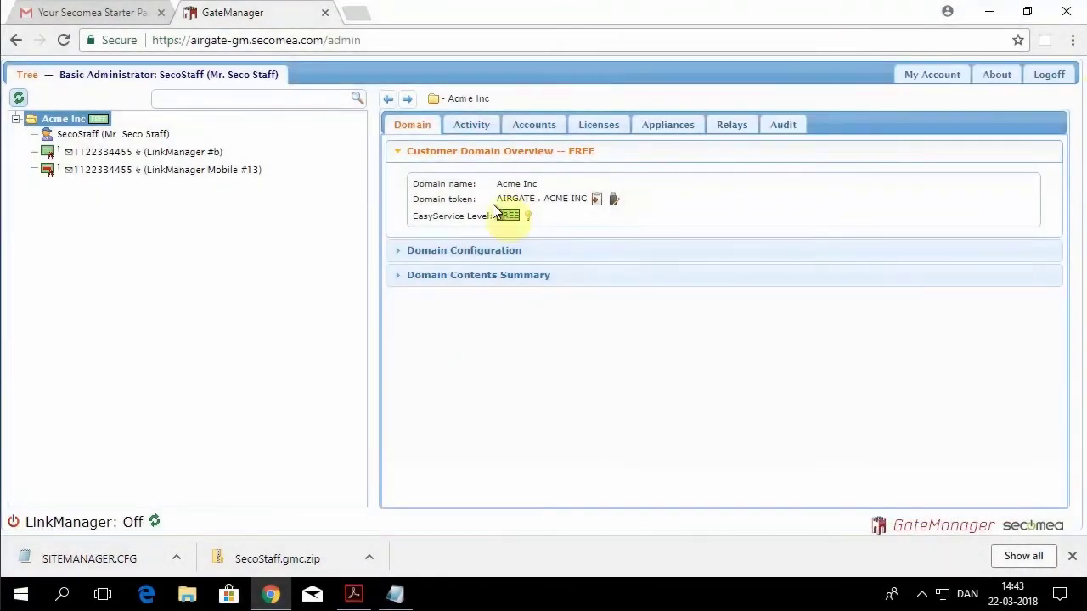
left_click(18, 99)
left_click(89, 189)
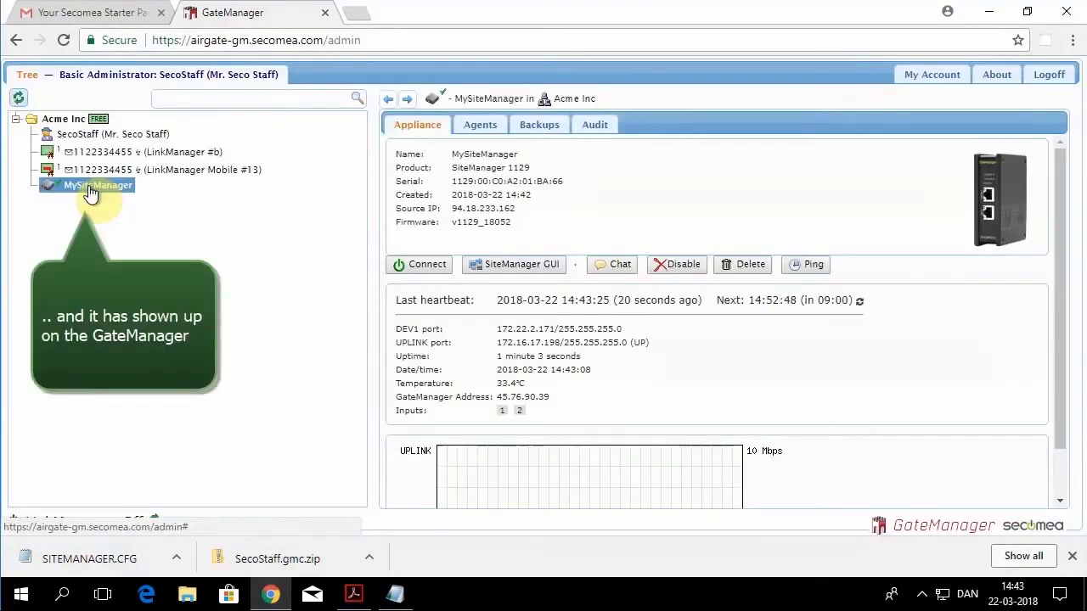
left_click(416, 264)
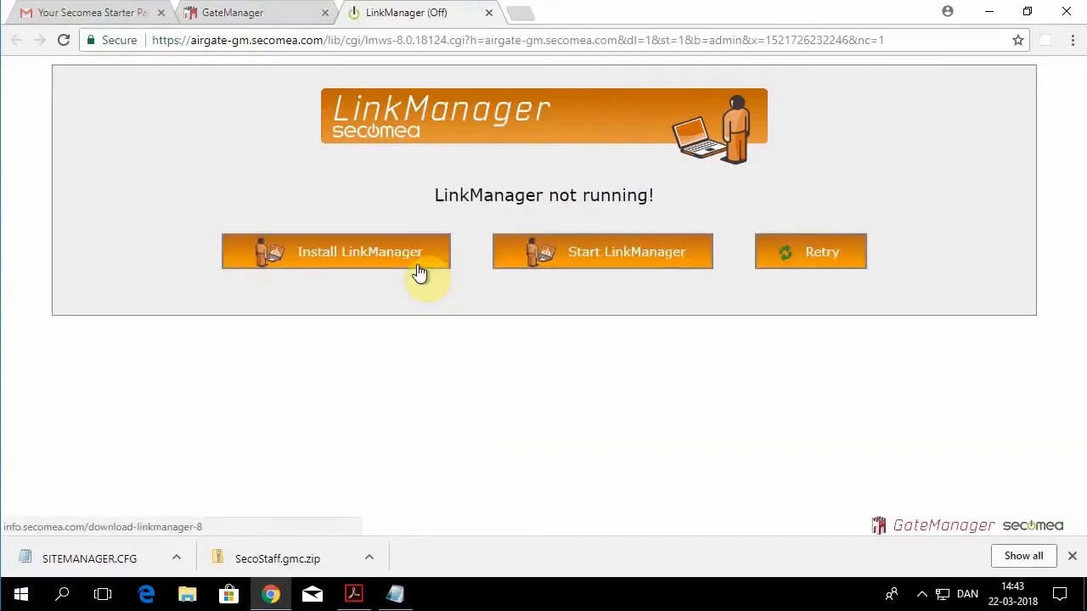
left_click(348, 259)
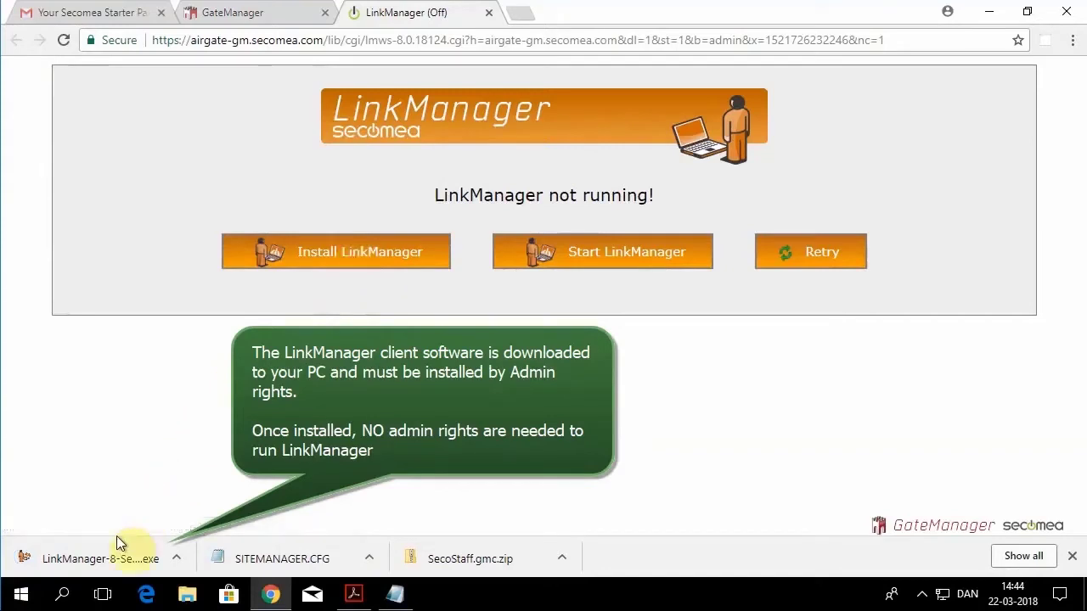
Step: Install LinkManager with default settings, then start it and allow the browser to open it
left_click(106, 567)
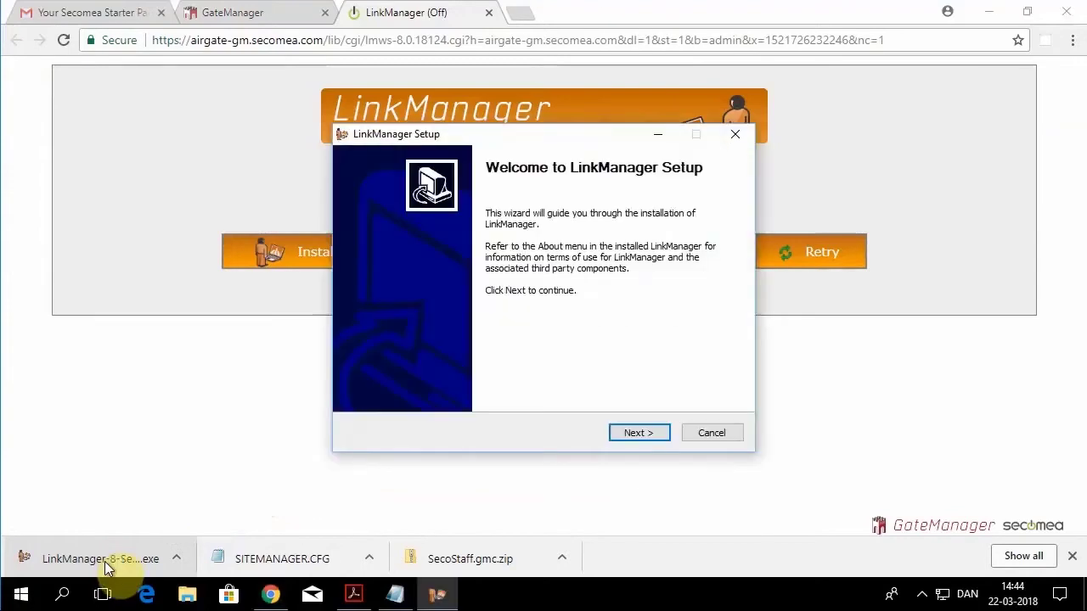
left_click(637, 433)
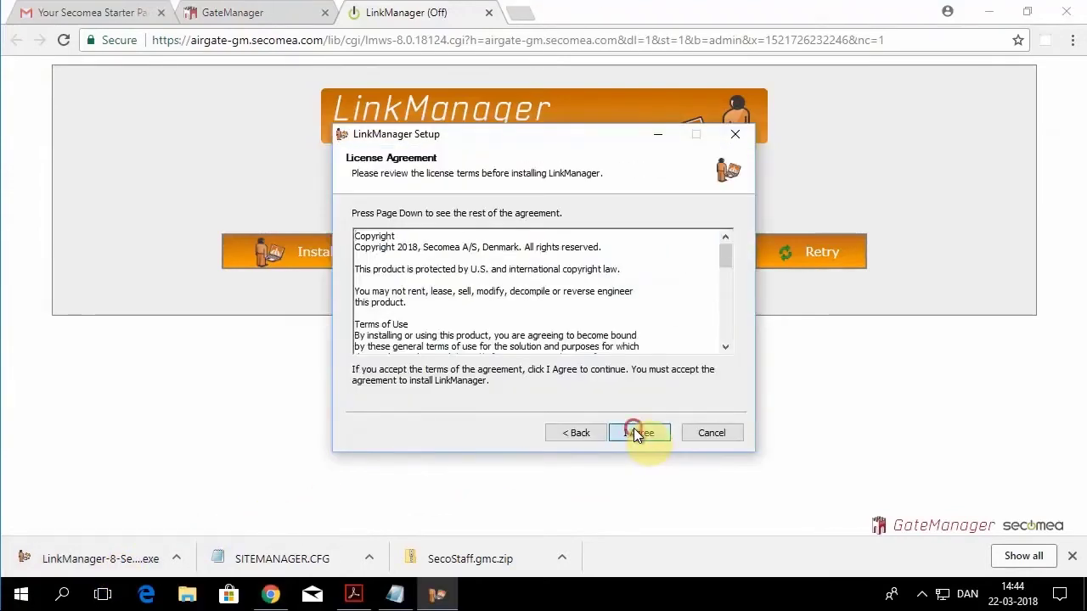
left_click(633, 429)
left_click(638, 433)
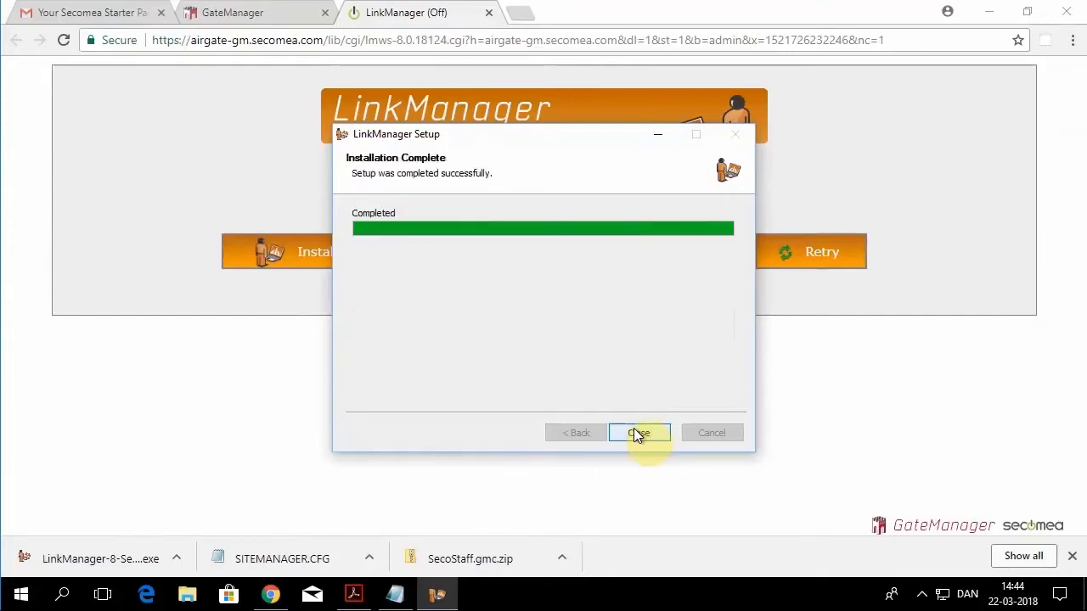
left_click(634, 428)
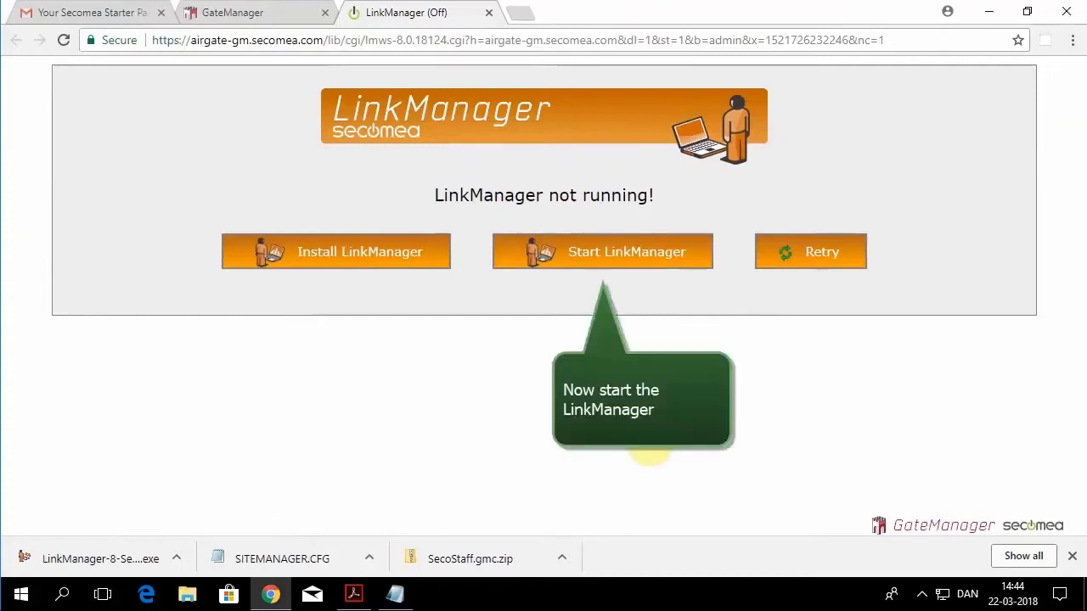
left_click(606, 263)
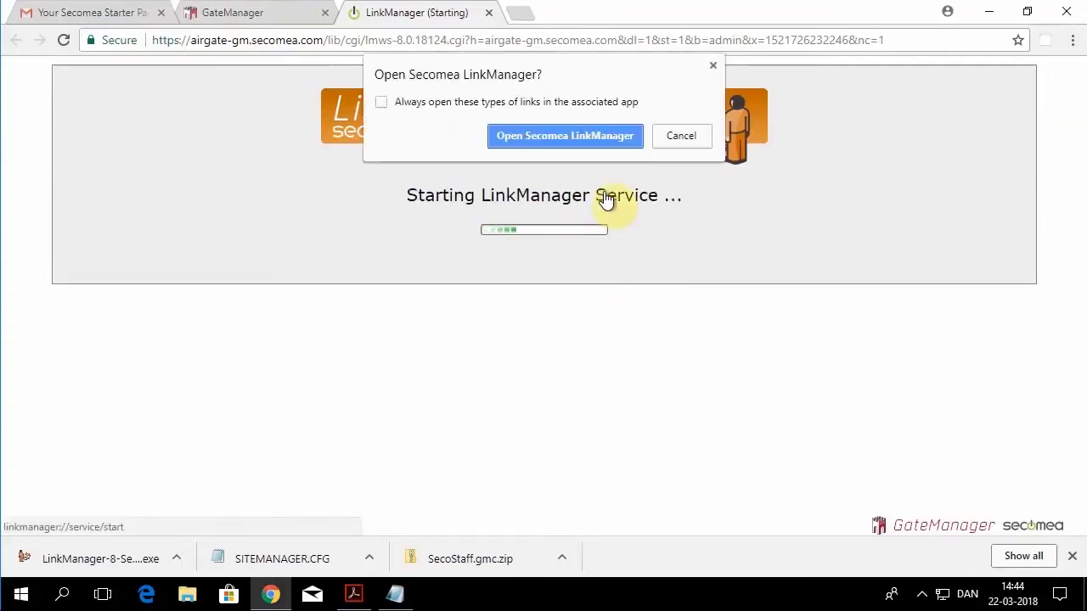
left_click(599, 138)
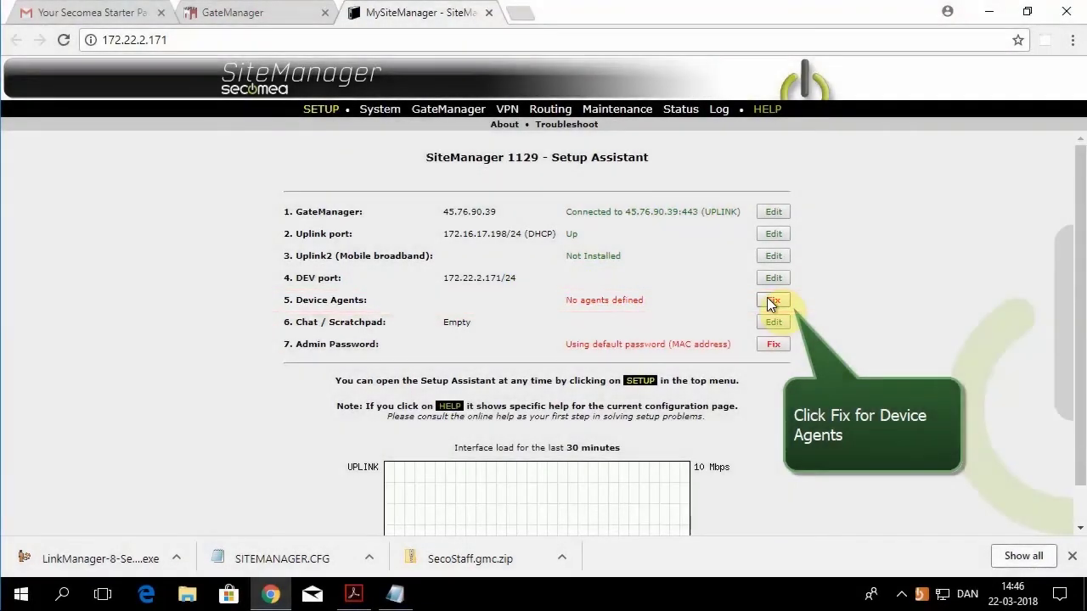
Step: Run a confirmed Ethernet device search on the DEV network from the Device Agents fix page
left_click(769, 301)
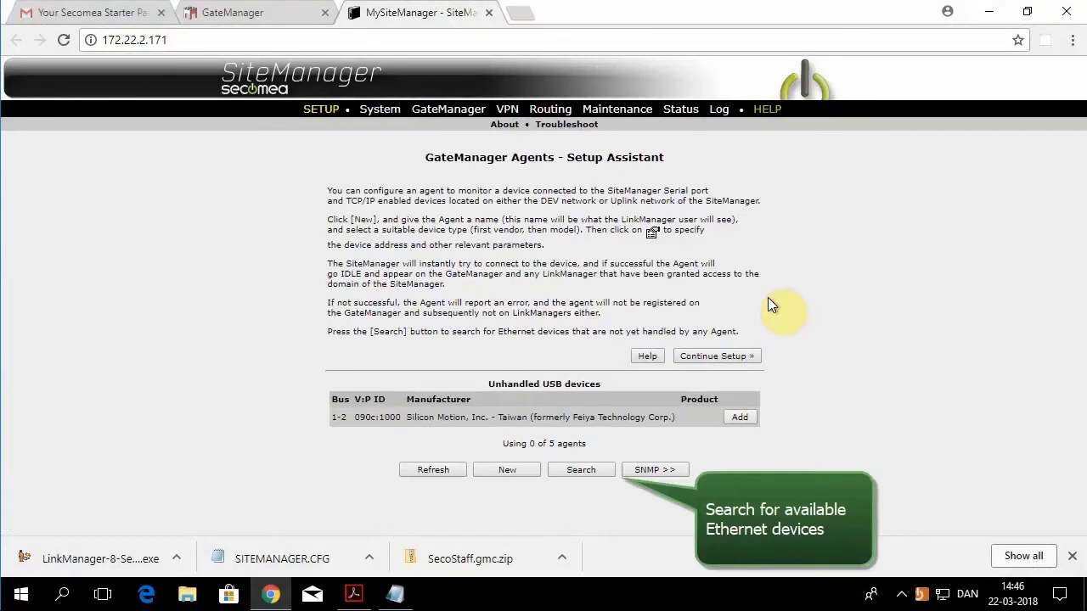
left_click(574, 471)
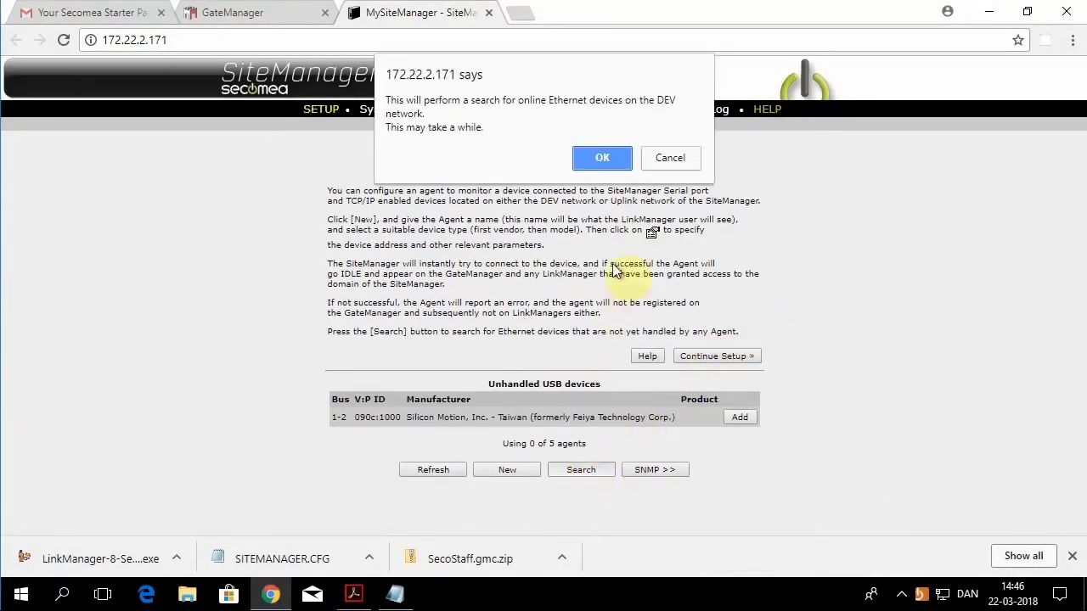
left_click(602, 159)
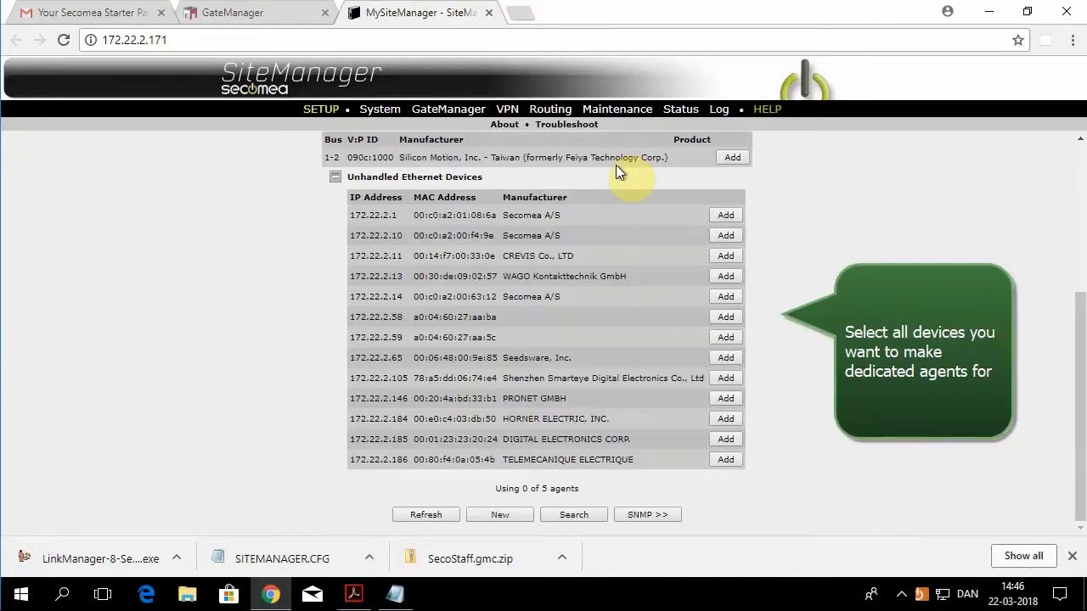
Step: Add the HORNER ELECTRIC device at 172.22.2.184 as agent 'Horner TK4' and save
left_click(726, 418)
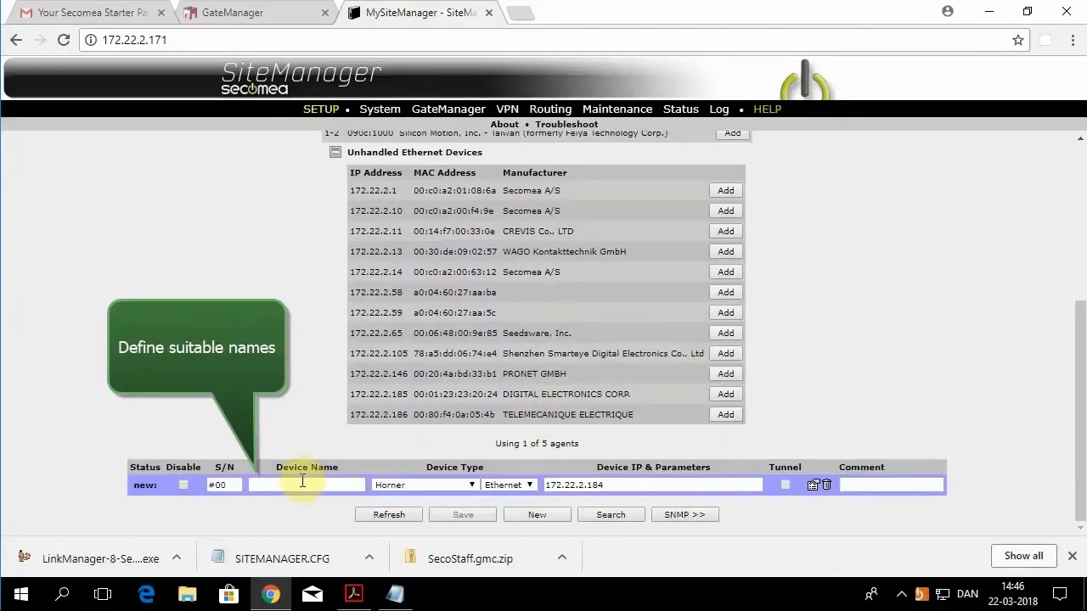
left_click(302, 481)
type("Horner TK4")
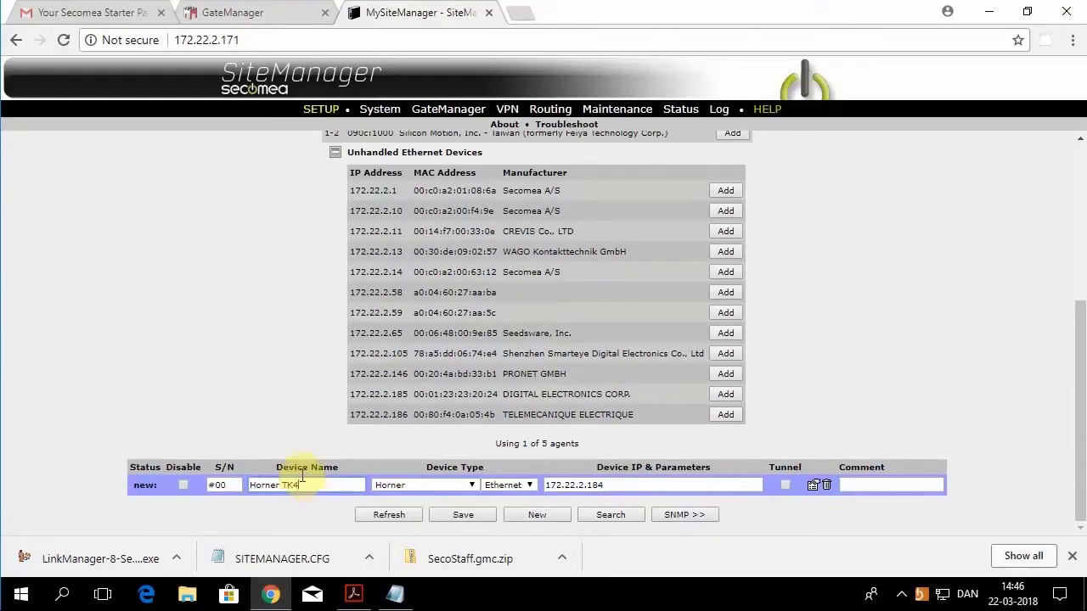
left_click(463, 514)
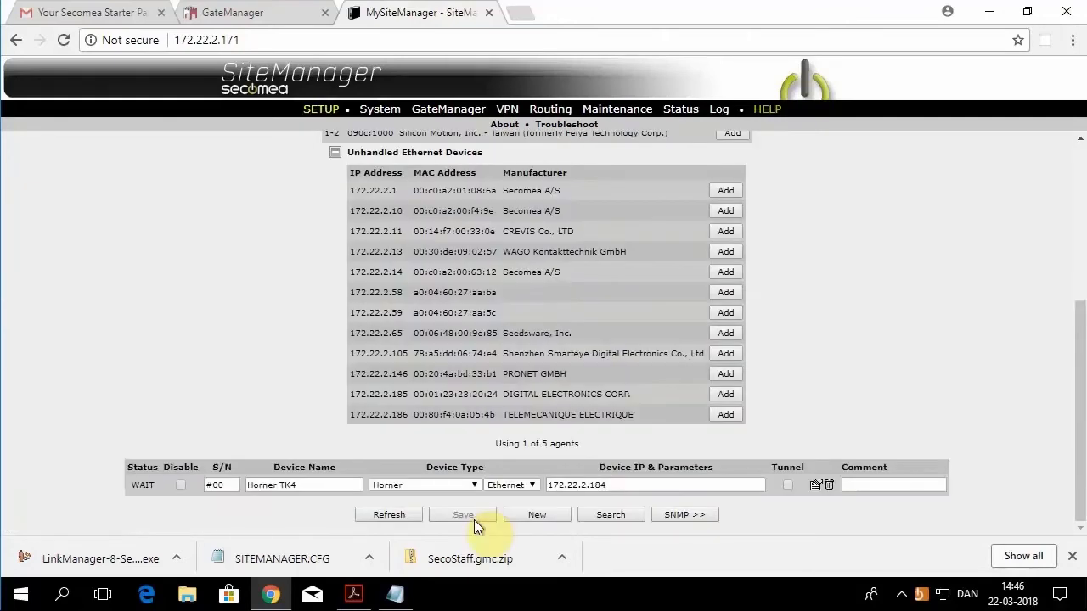
Step: Add 172.22.2.105 as agent 'WebCAM' with Web access (WWW), save, and refresh the list
left_click(724, 353)
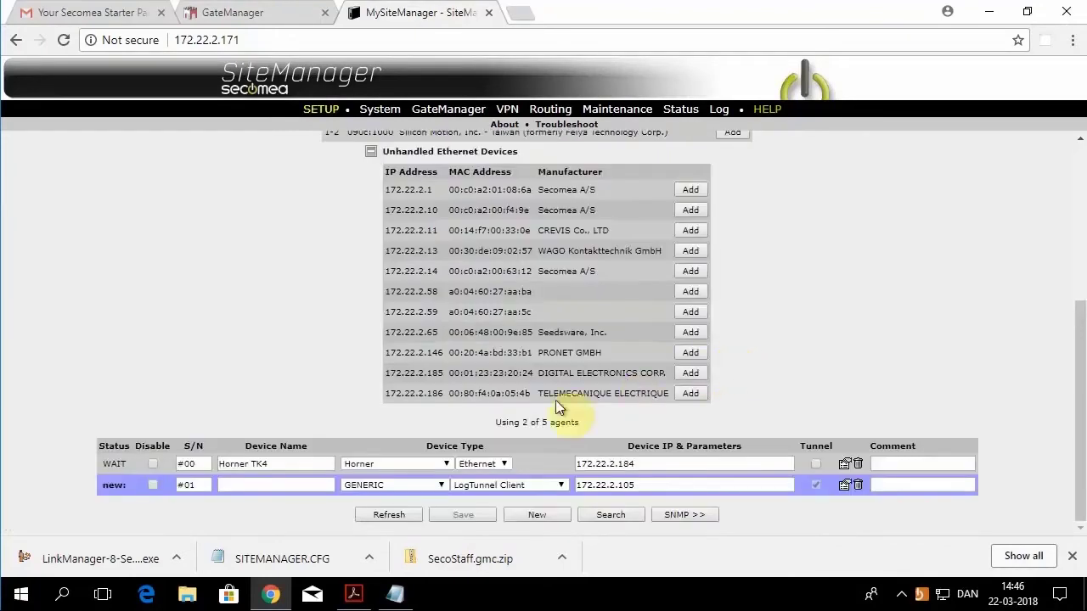
left_click(298, 489)
type("WebCA")
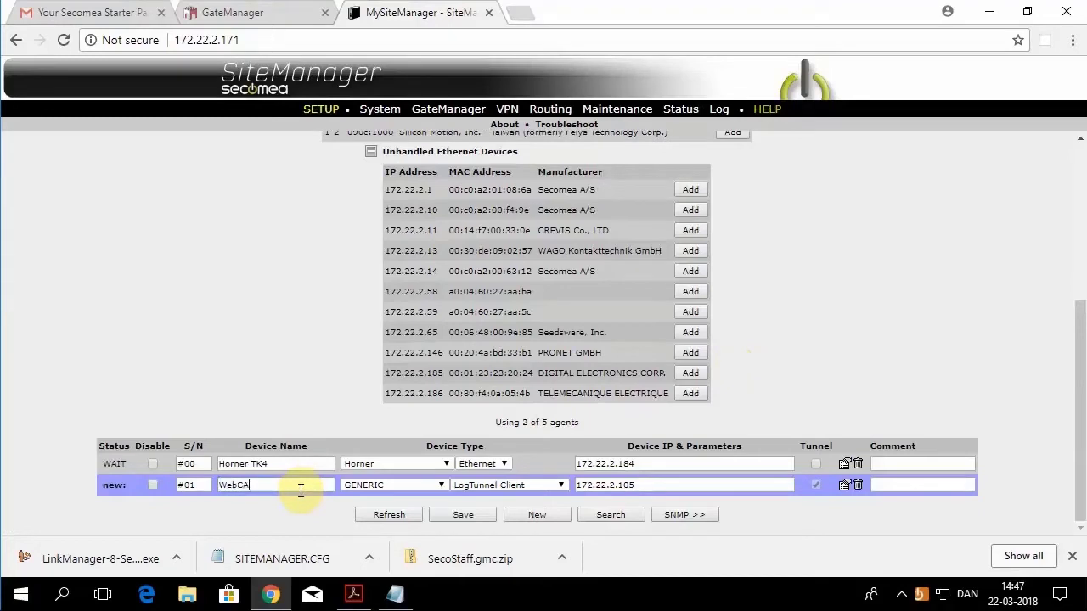
type("M")
left_click(480, 484)
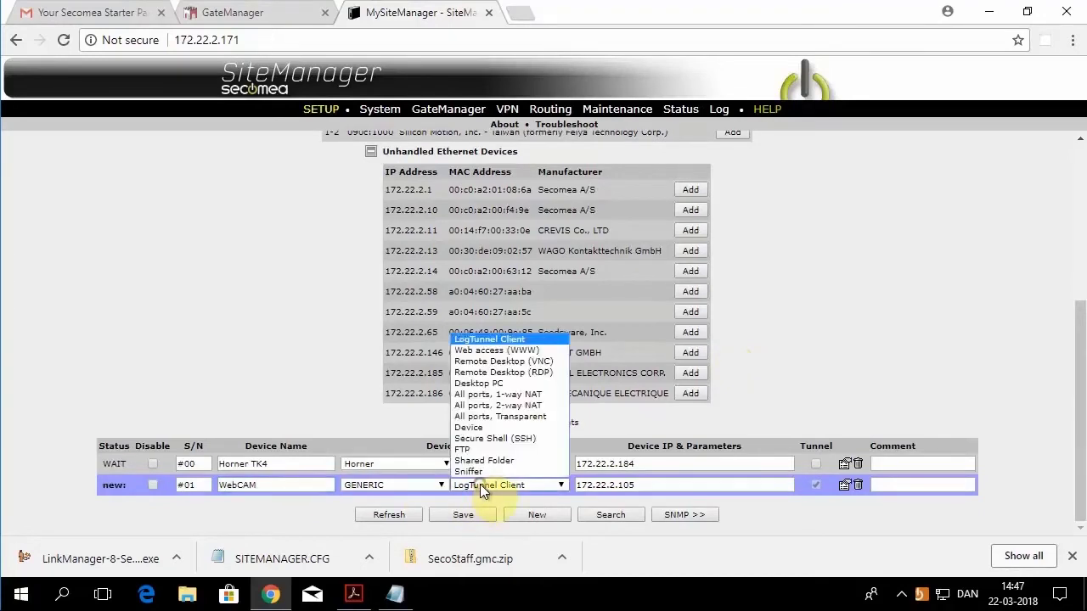
left_click(507, 351)
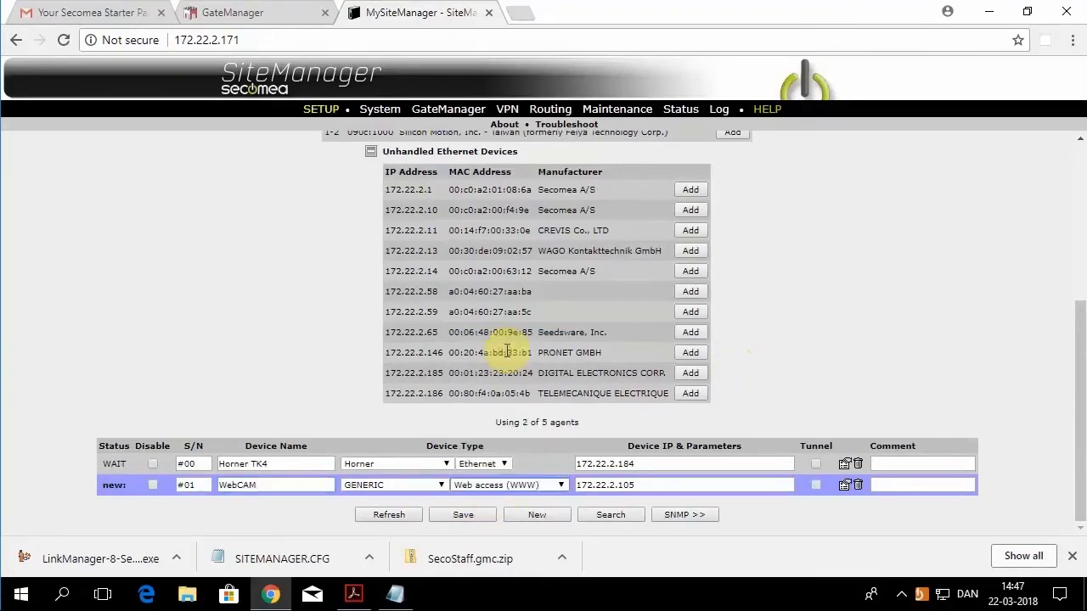
left_click(459, 516)
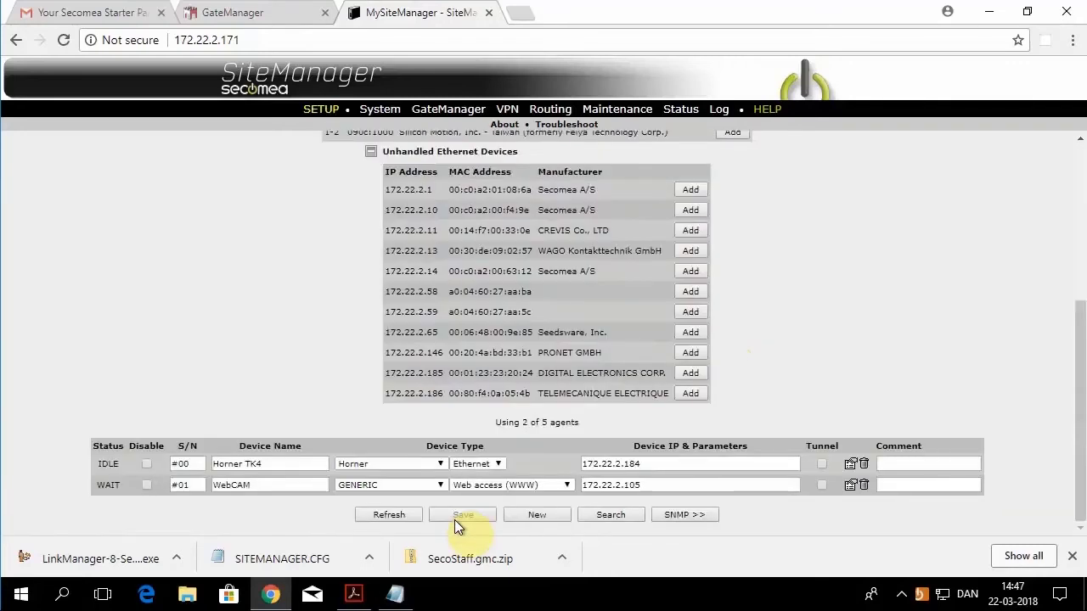
left_click(389, 515)
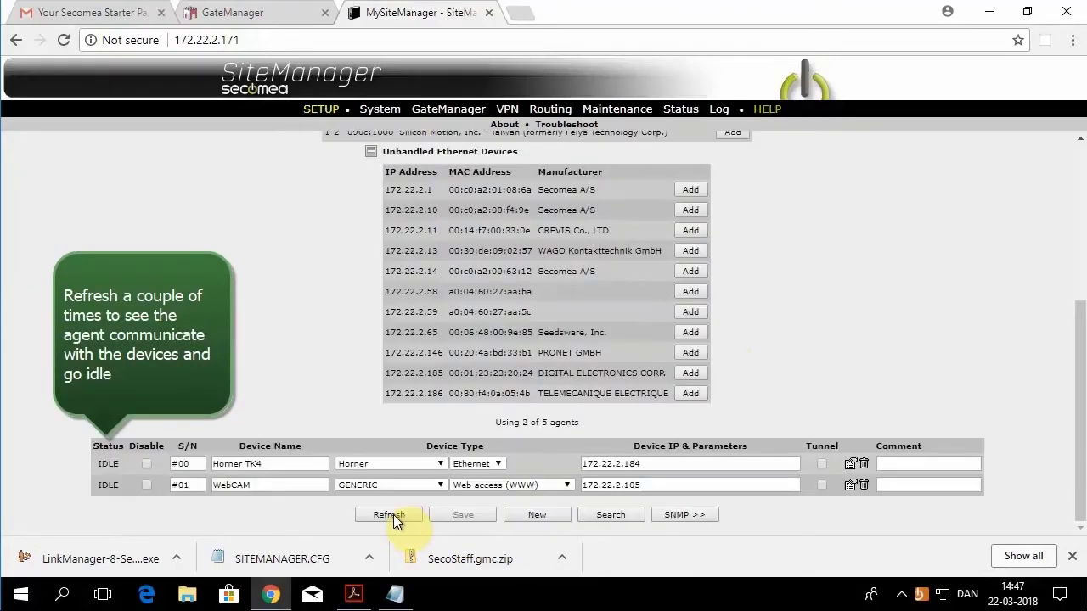
Step: Close the SiteManager configuration page, expand MySiteManager in the tree, and connect to it
left_click(490, 13)
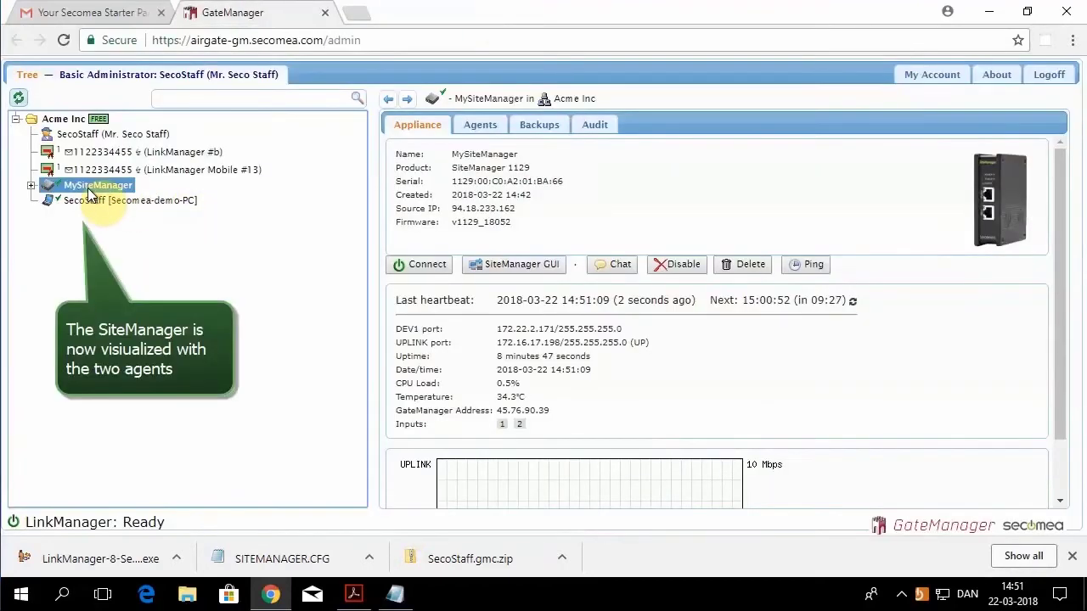
left_click(29, 186)
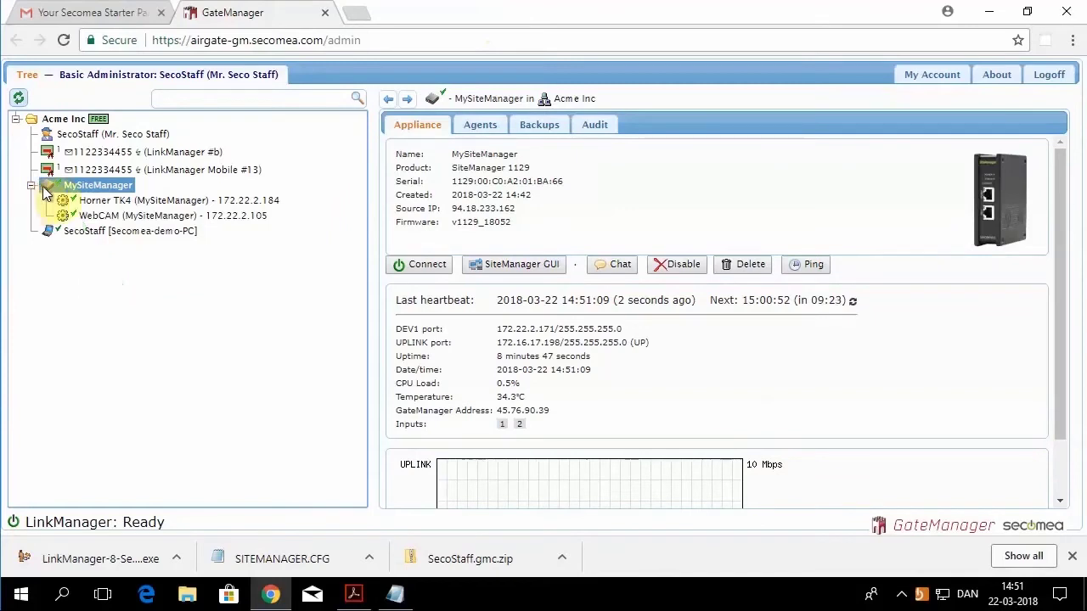
left_click(427, 264)
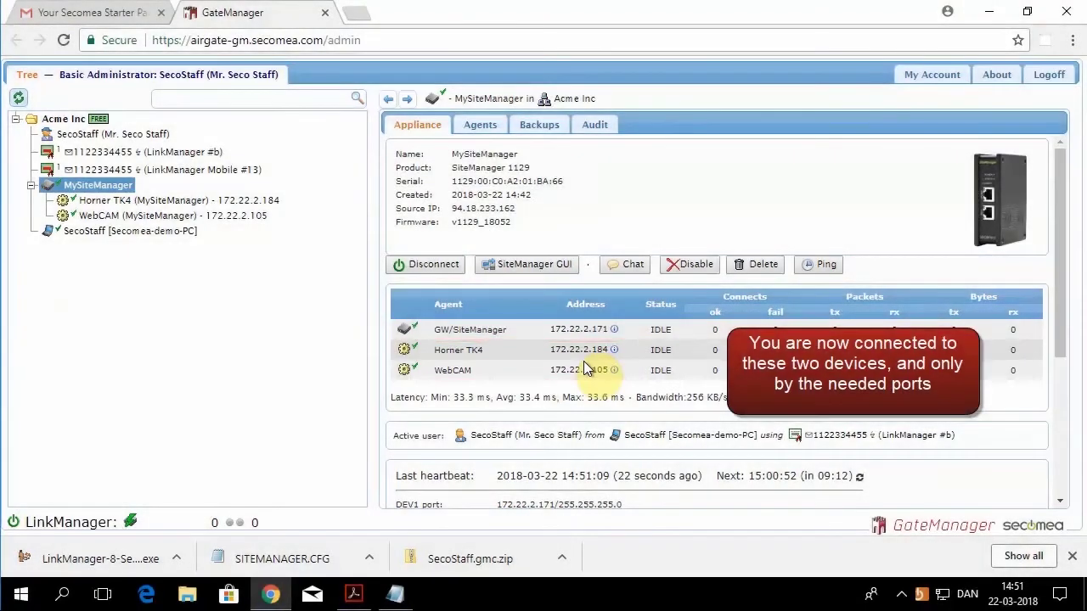
Step: Launch Cscape from the Start menu and dismiss its About box
left_click(25, 597)
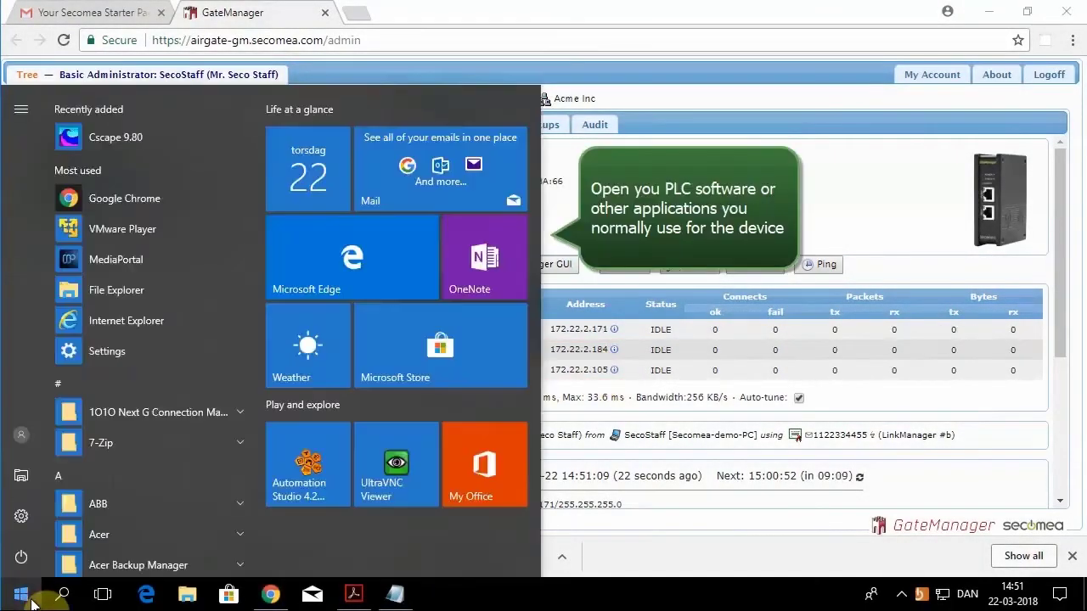
left_click(131, 139)
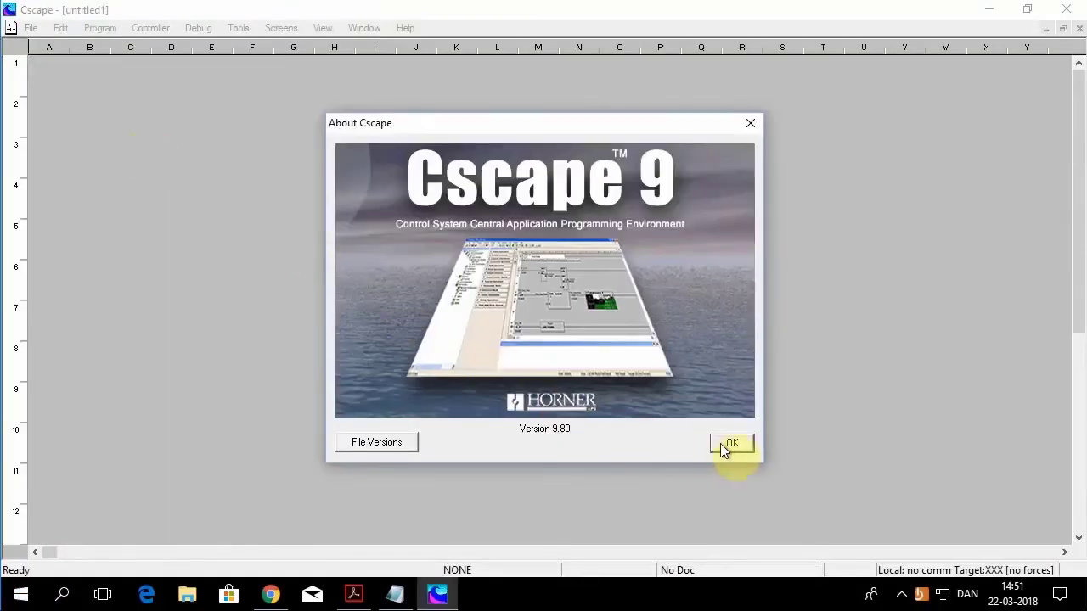
left_click(728, 443)
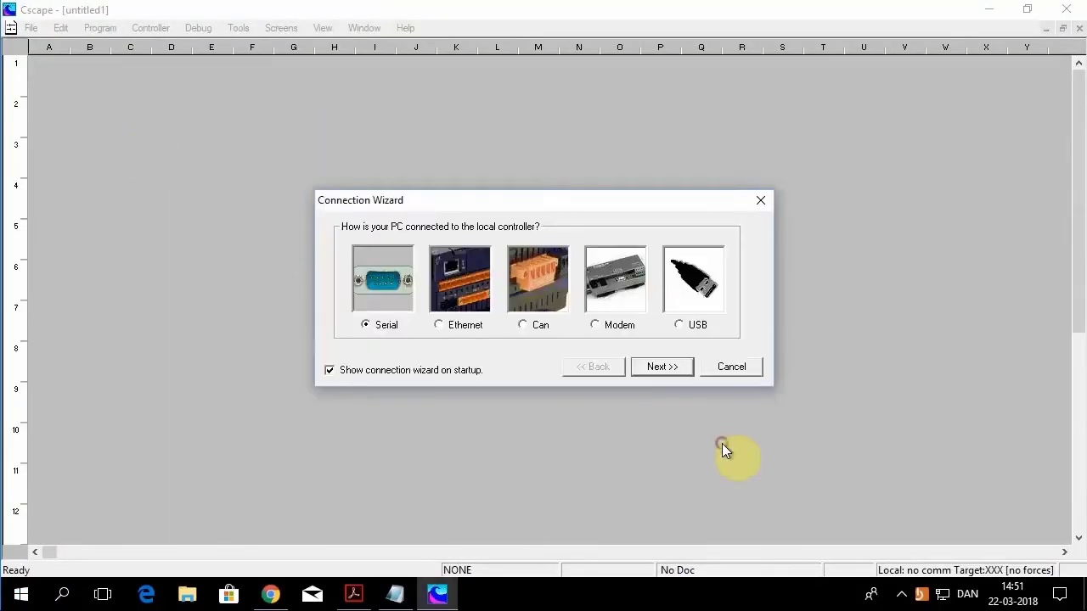
Step: Connect to the XL4e controller over Ethernet at 172.22.2.184 and show the Standard toolbar
left_click(470, 330)
left_click(660, 370)
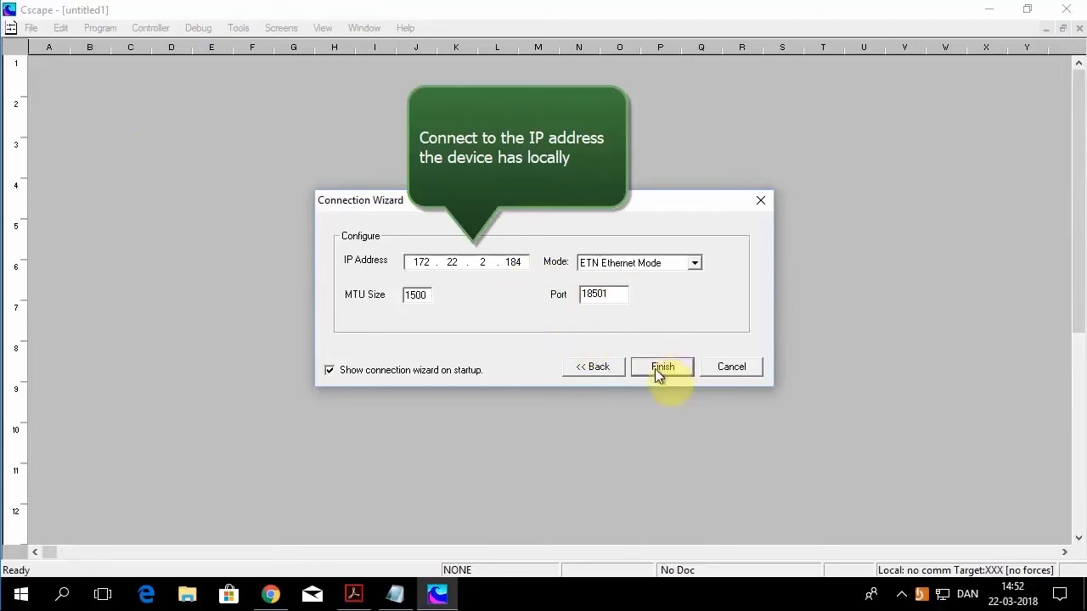
left_click(654, 369)
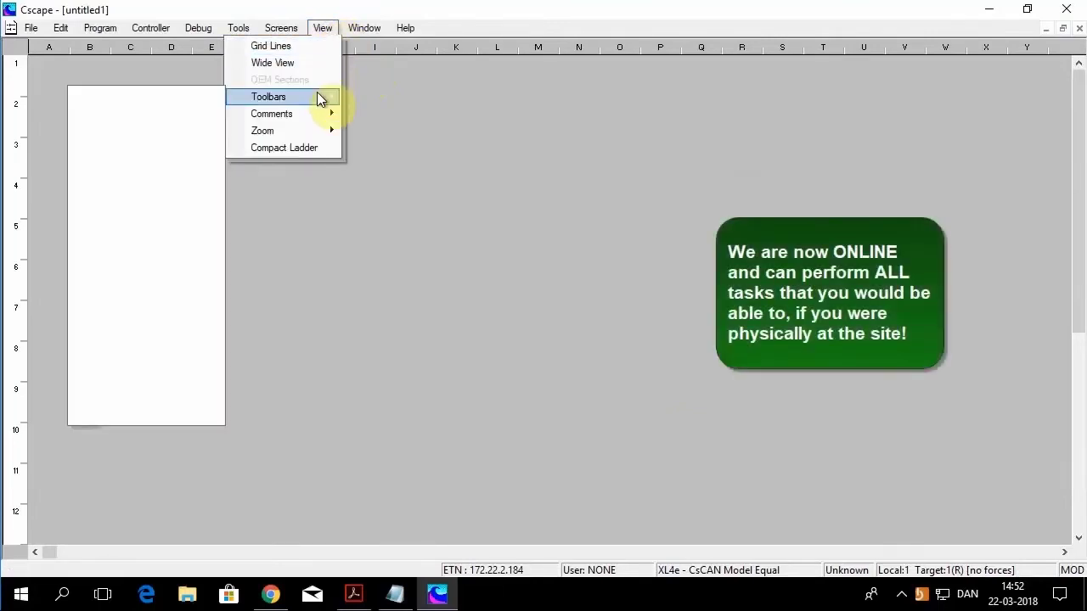
left_click(184, 96)
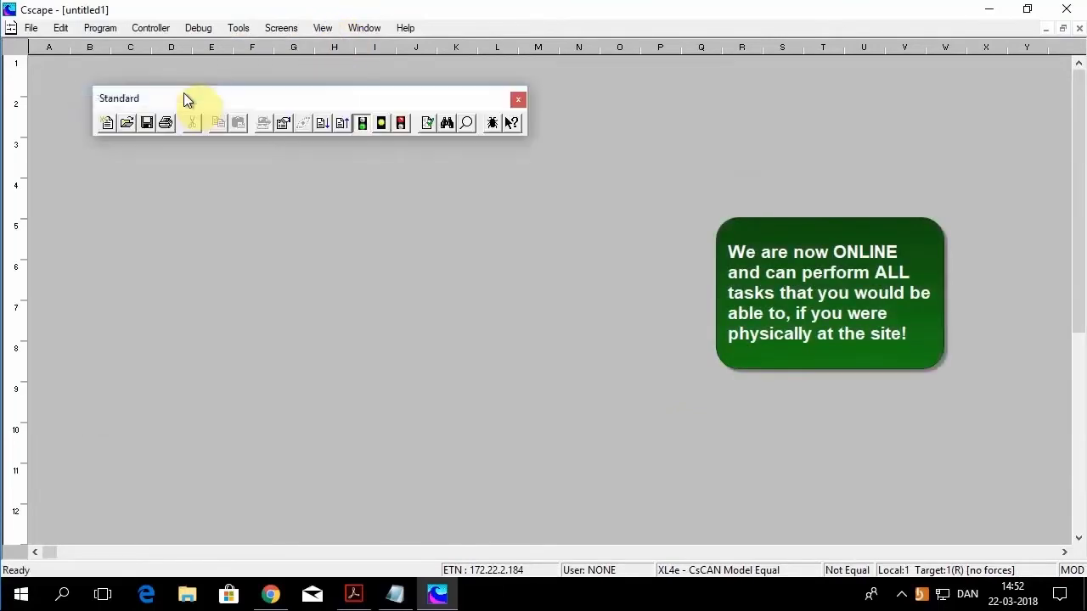
Step: Upload the controller's ladder program into Upload_1.csp, then switch back to the browser
left_click(343, 125)
left_click(608, 294)
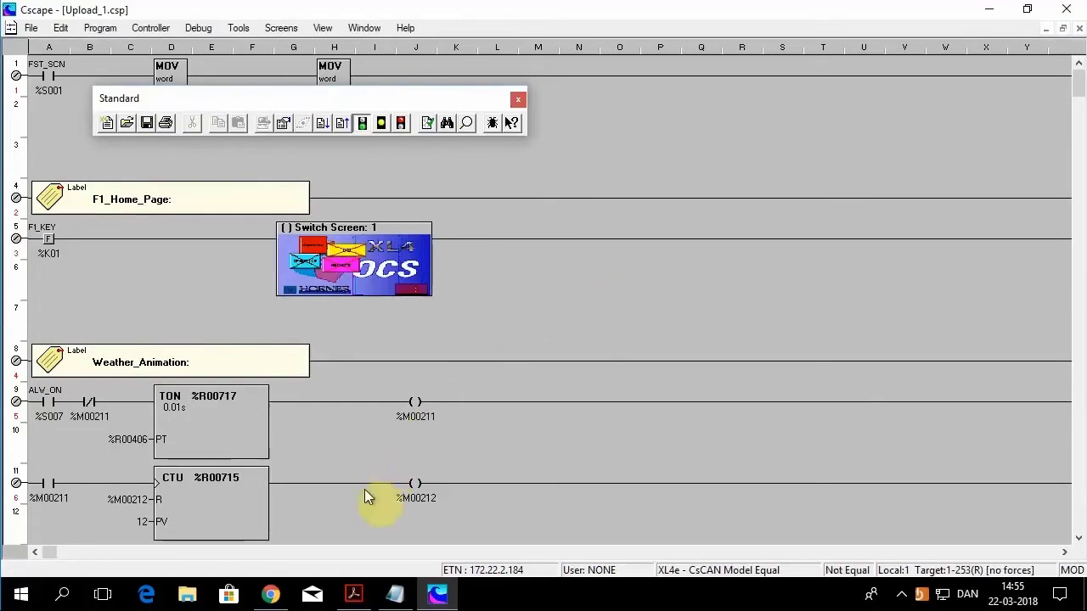
left_click(282, 598)
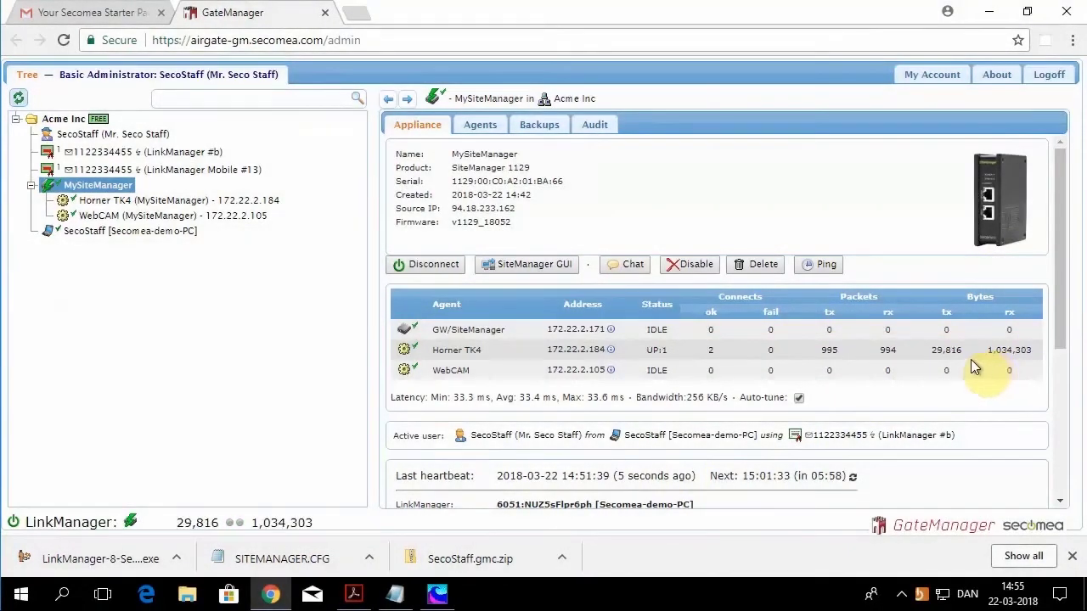
Step: Open the LinkManager Mobile account email in Gmail and follow its airgate-gm.secomea.com link
left_click(105, 19)
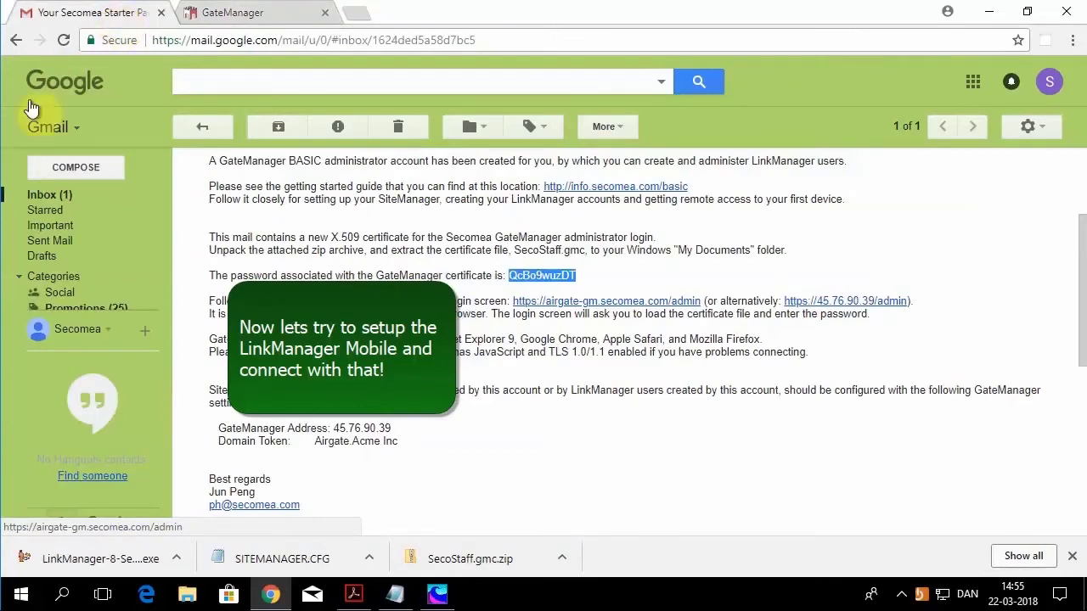
left_click(44, 197)
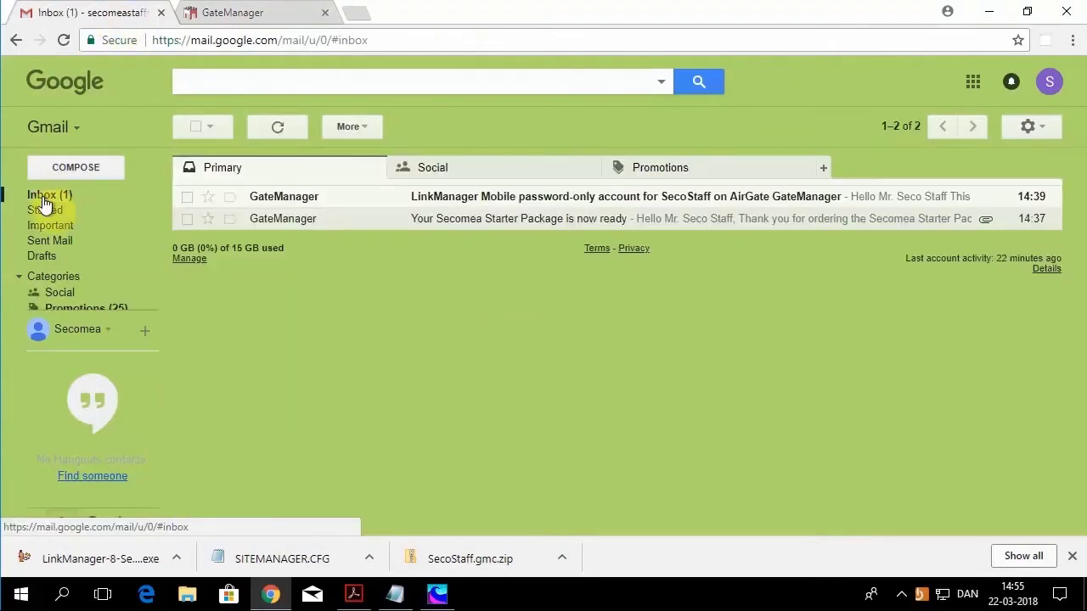
left_click(461, 206)
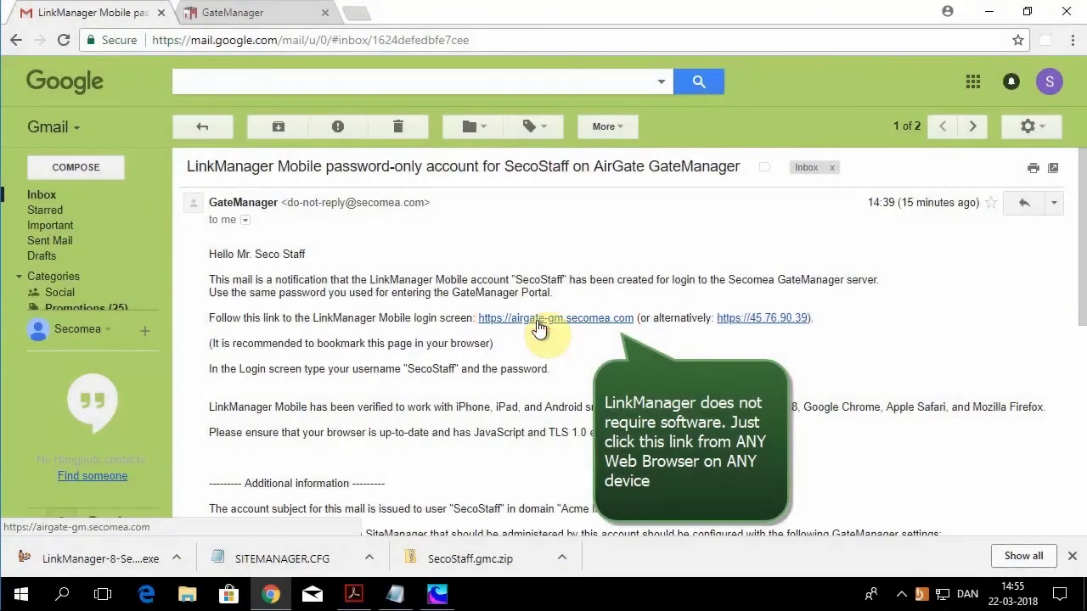
left_click(538, 322)
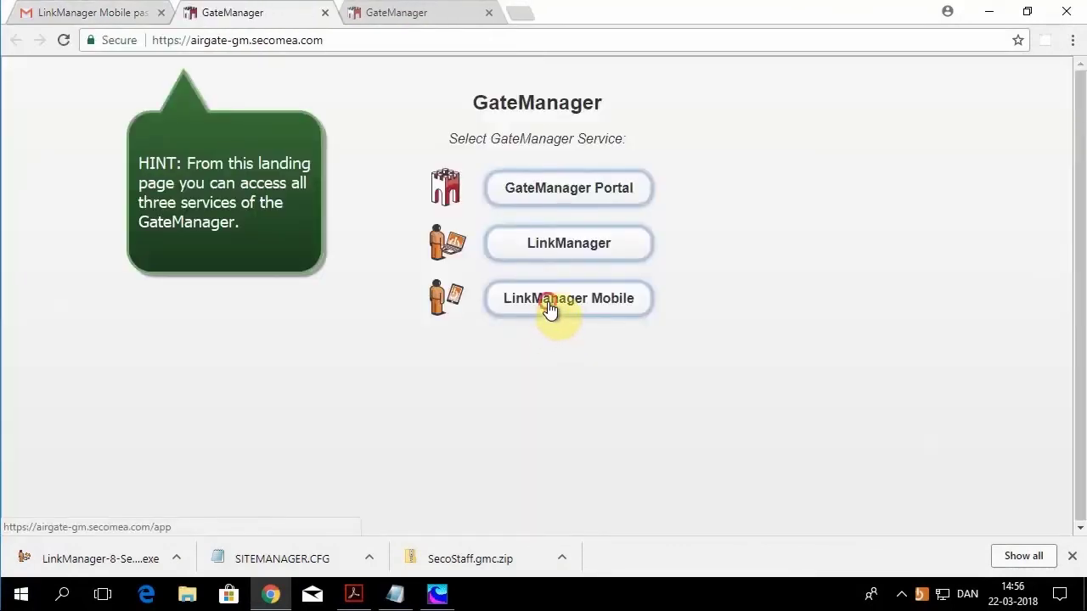
Step: Open the LinkManager Mobile login page and paste the account username from the notification email
left_click(549, 307)
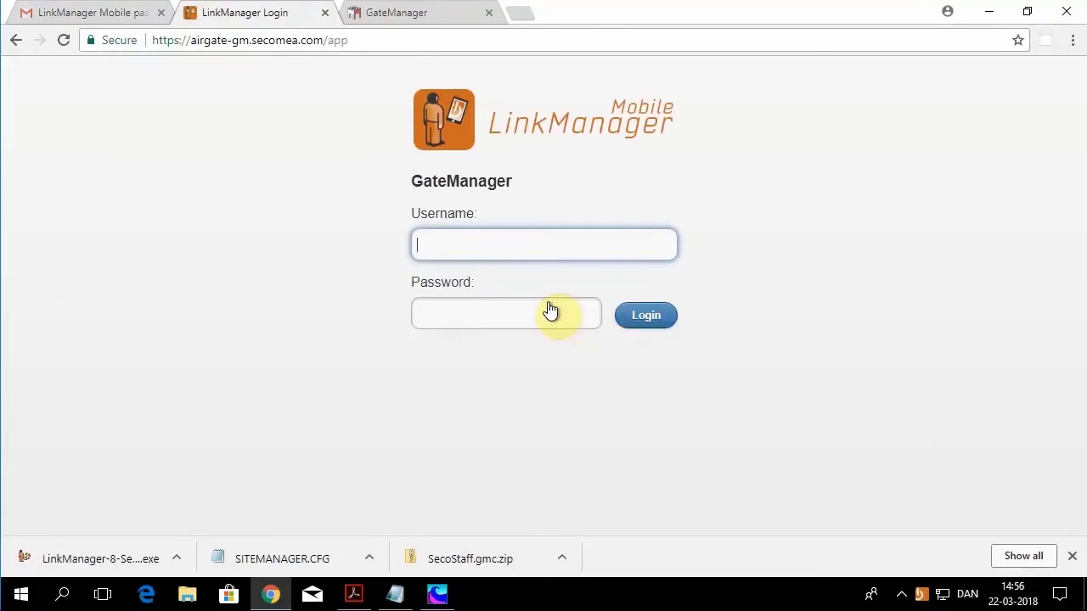
left_click(127, 20)
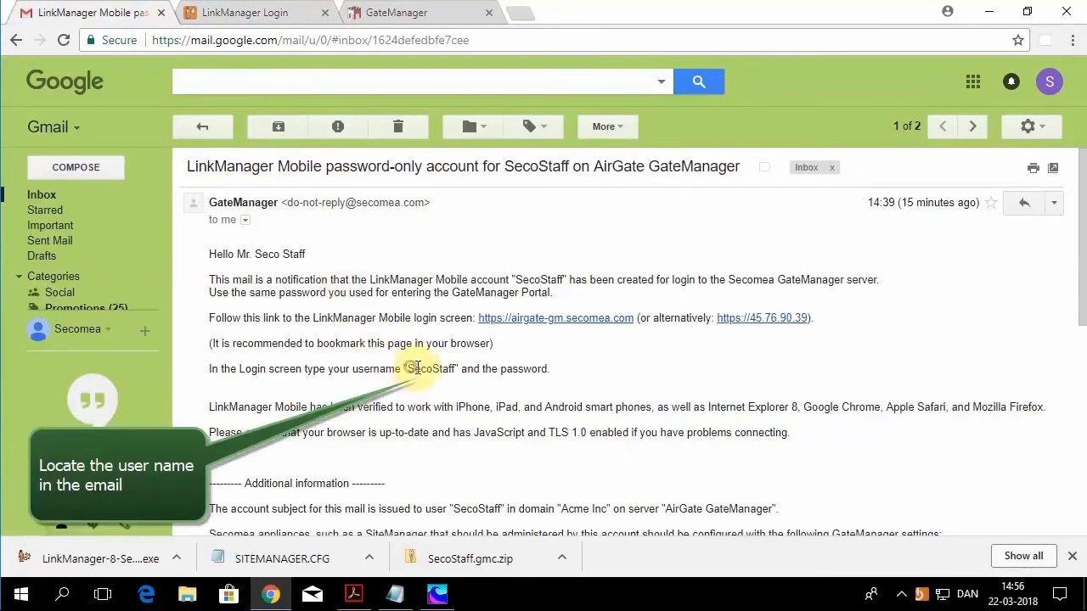
left_click_drag(409, 369, 454, 368)
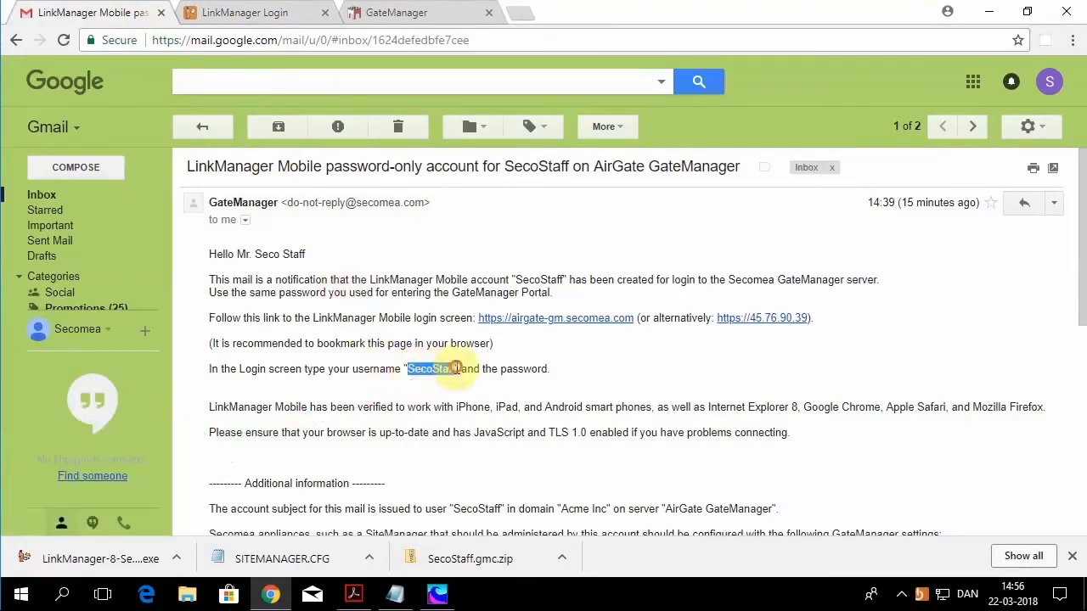
right_click(439, 368)
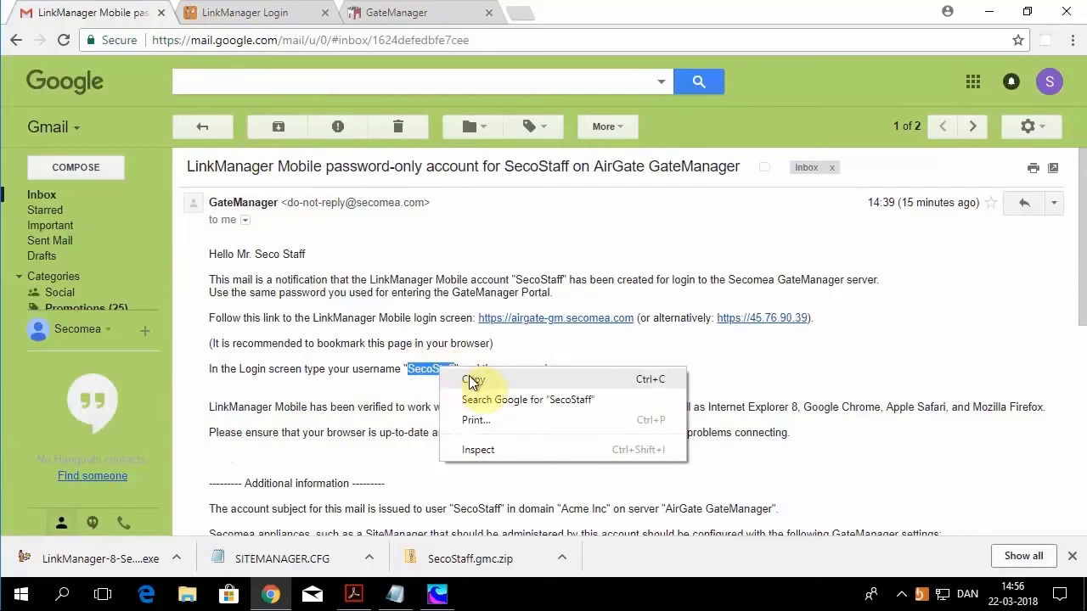
left_click(468, 380)
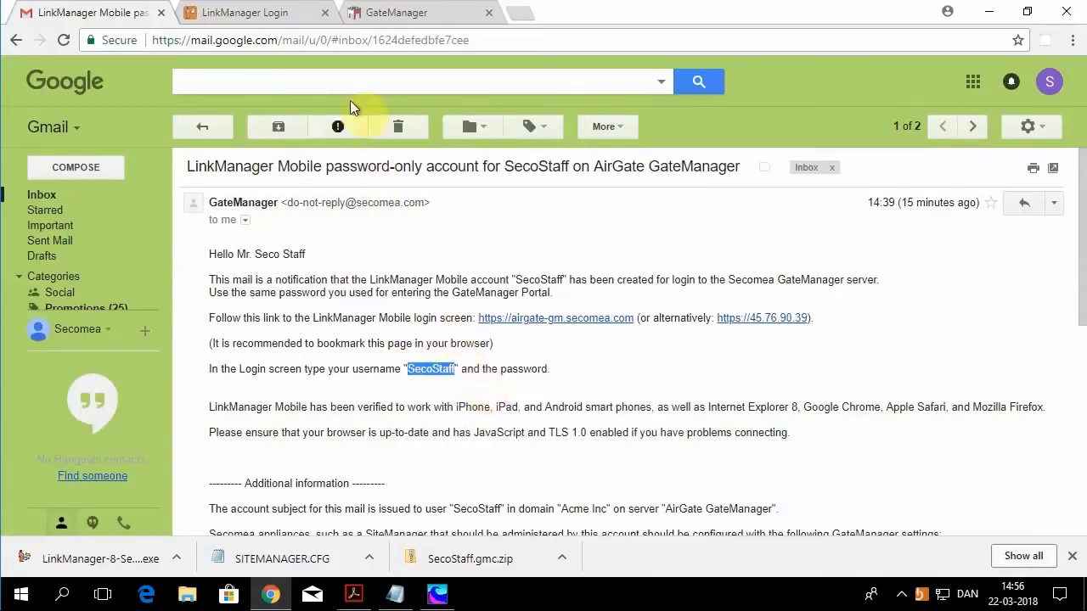
left_click(285, 17)
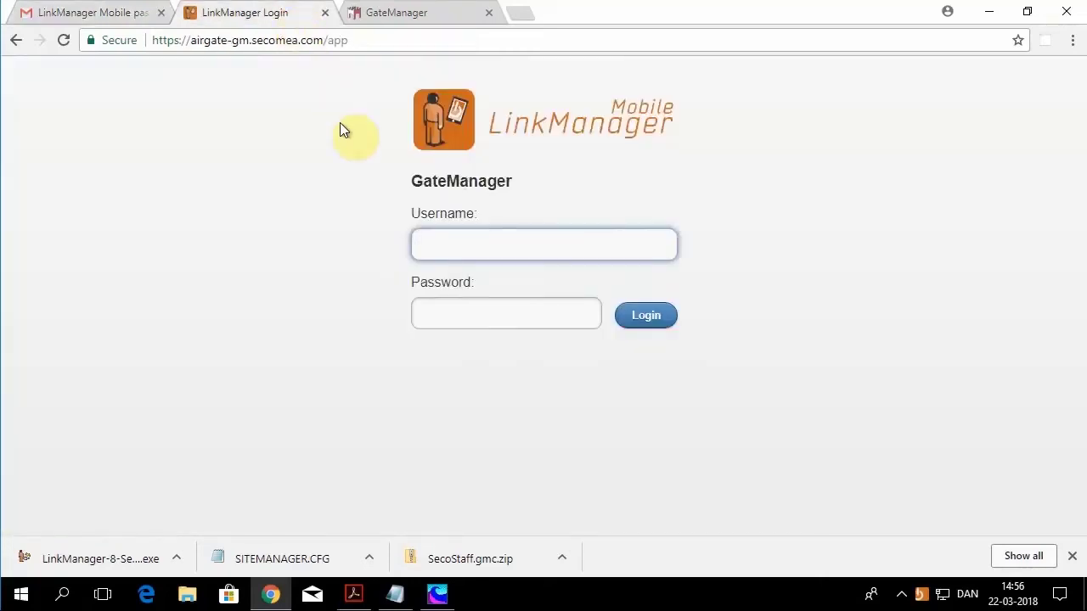
right_click(423, 245)
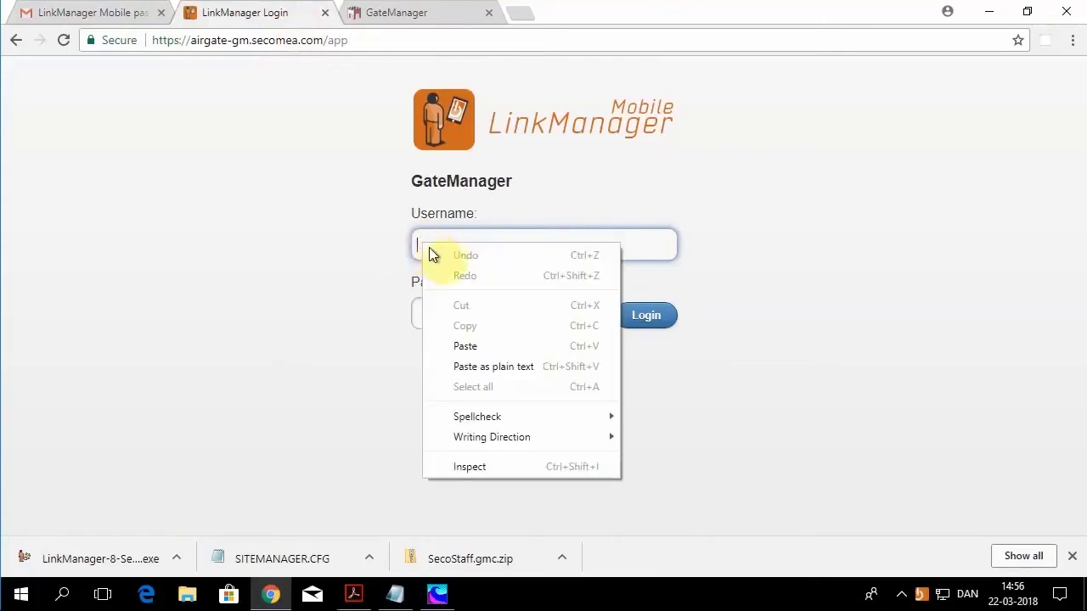
left_click(476, 346)
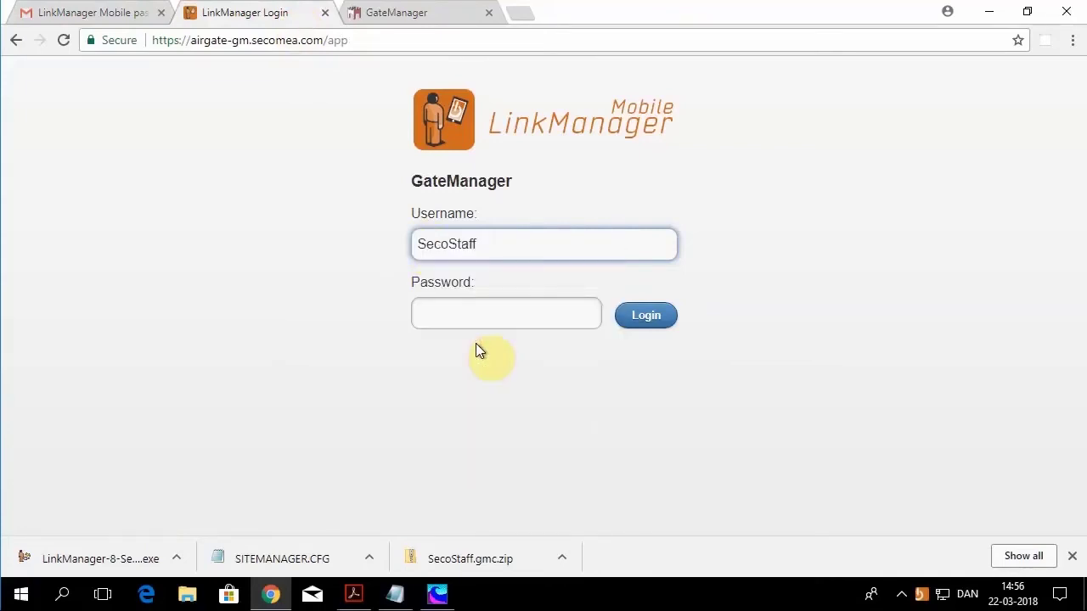
Step: Copy the certificate password from the Starter Package email for the login page's Password field
left_click(129, 17)
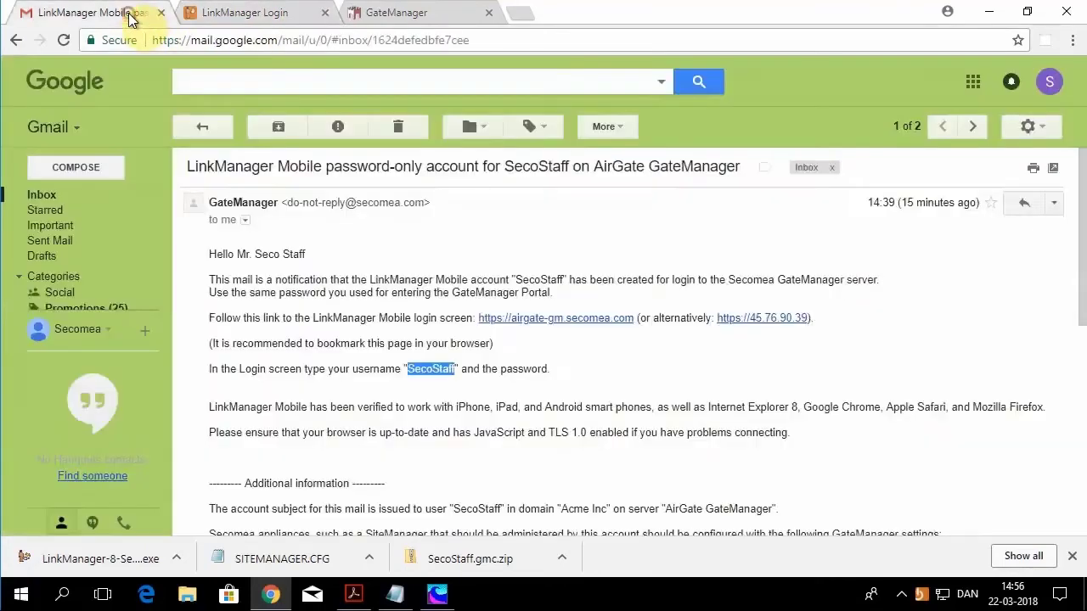
left_click(48, 196)
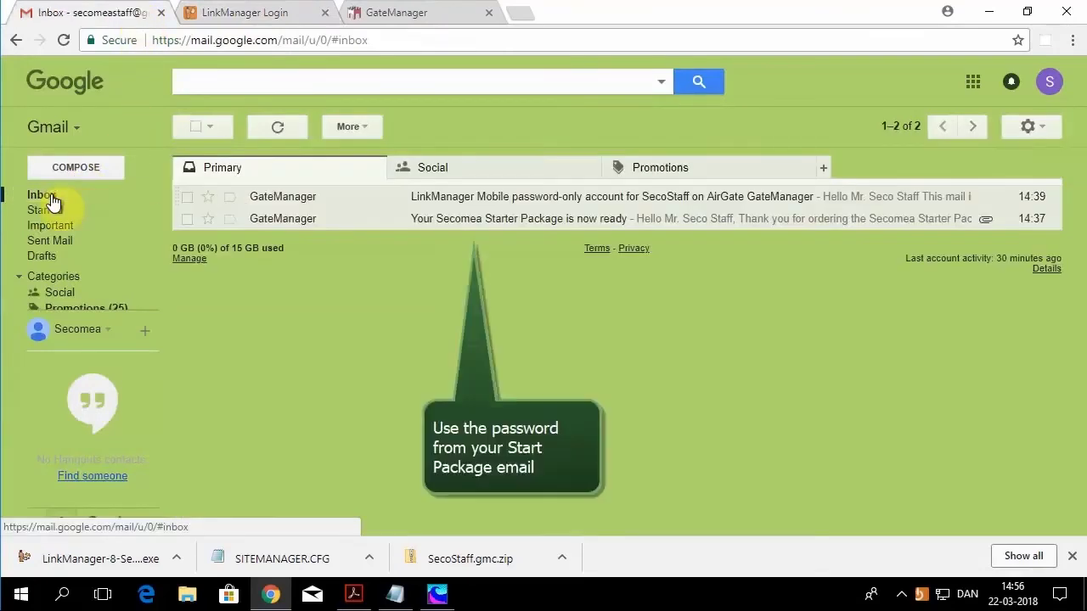
left_click(435, 222)
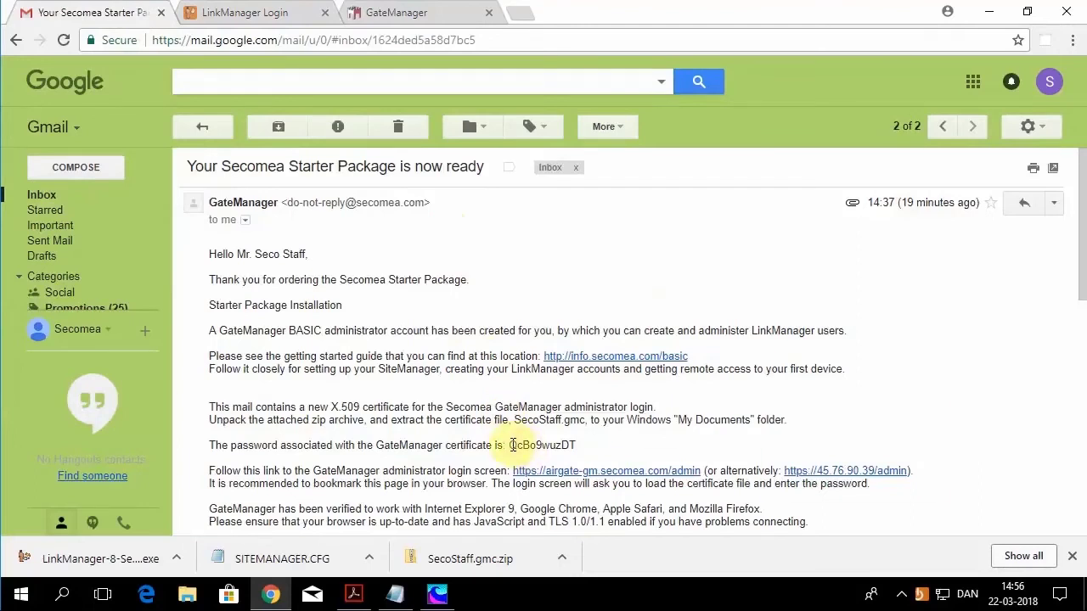
left_click_drag(508, 445, 569, 445)
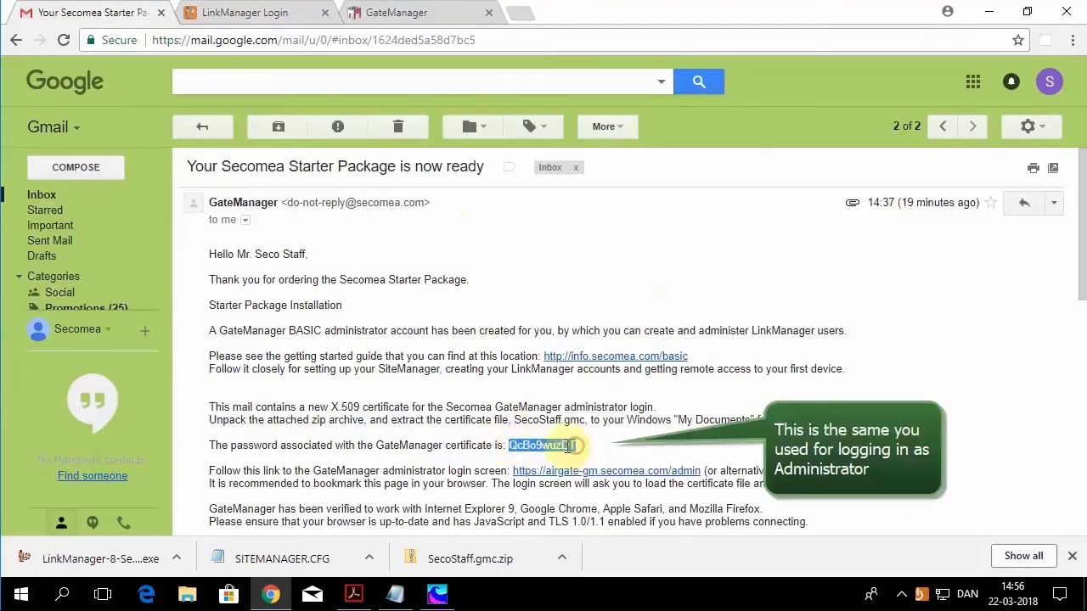
right_click(568, 447)
left_click(589, 459)
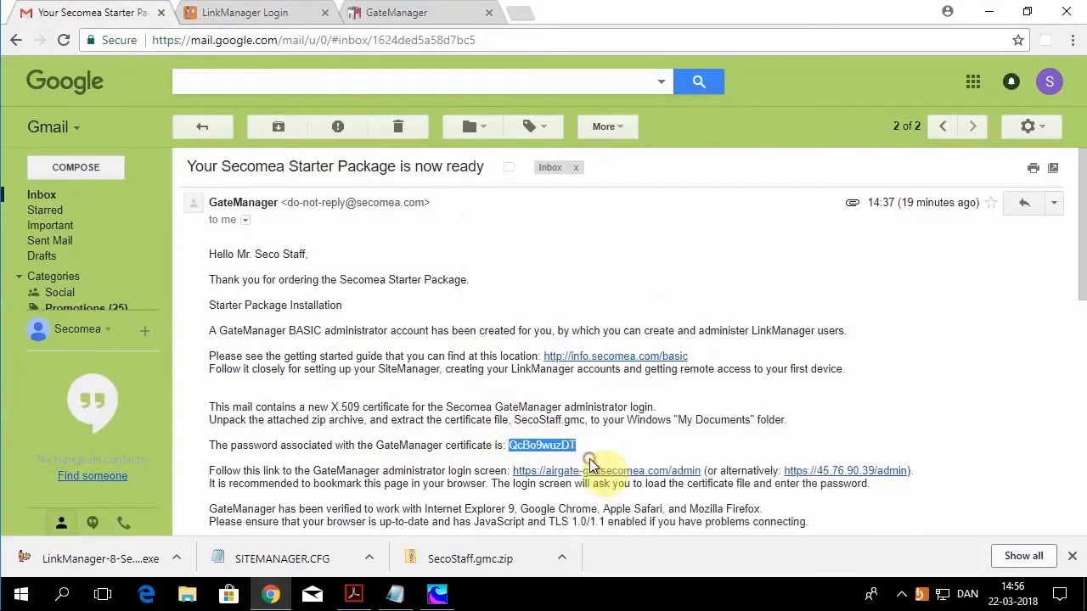
left_click(278, 16)
left_click(422, 309)
right_click(422, 308)
Step: Paste the password, log in to LinkManager Mobile, and accept the terms of use
left_click(471, 388)
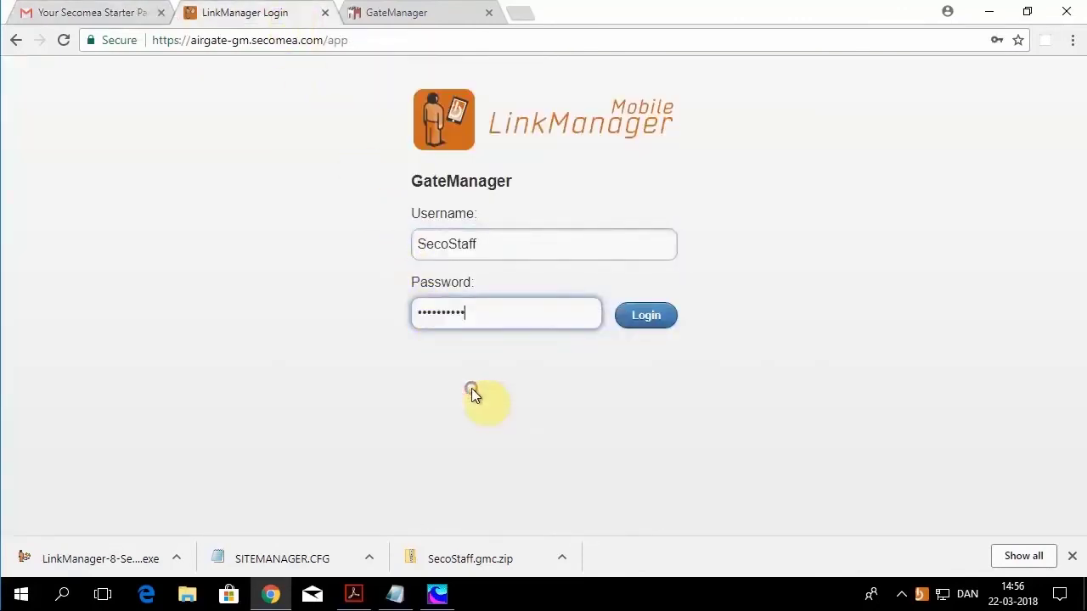
left_click(644, 321)
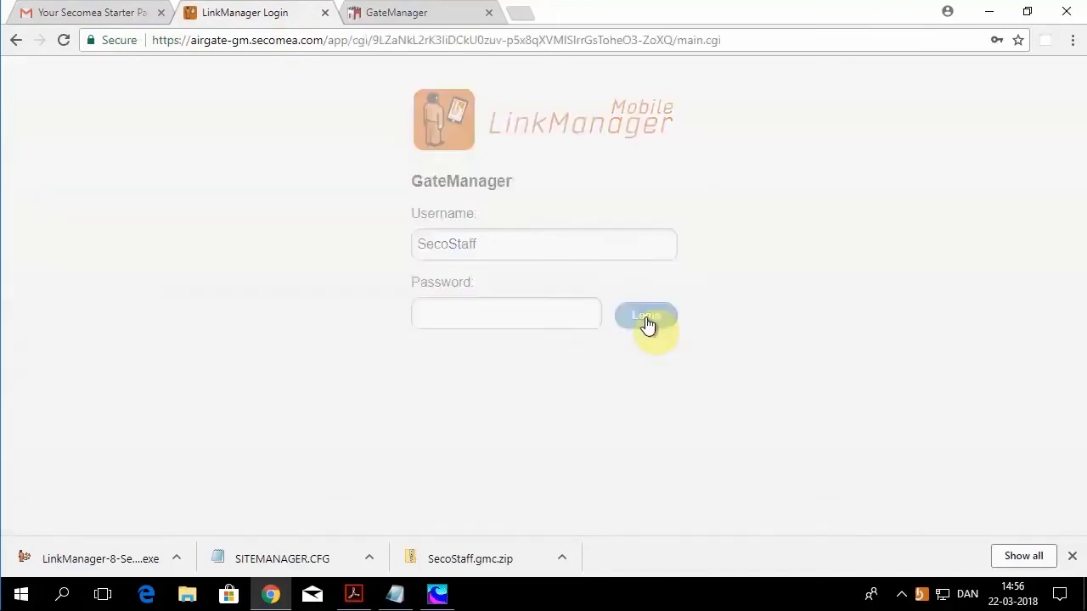
left_click(294, 281)
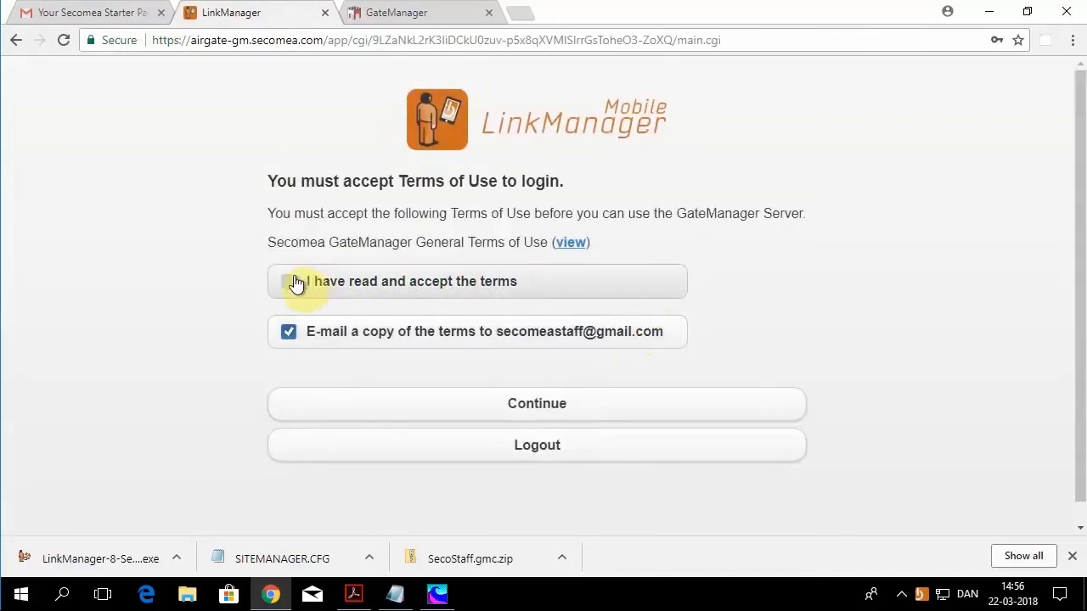
left_click(520, 405)
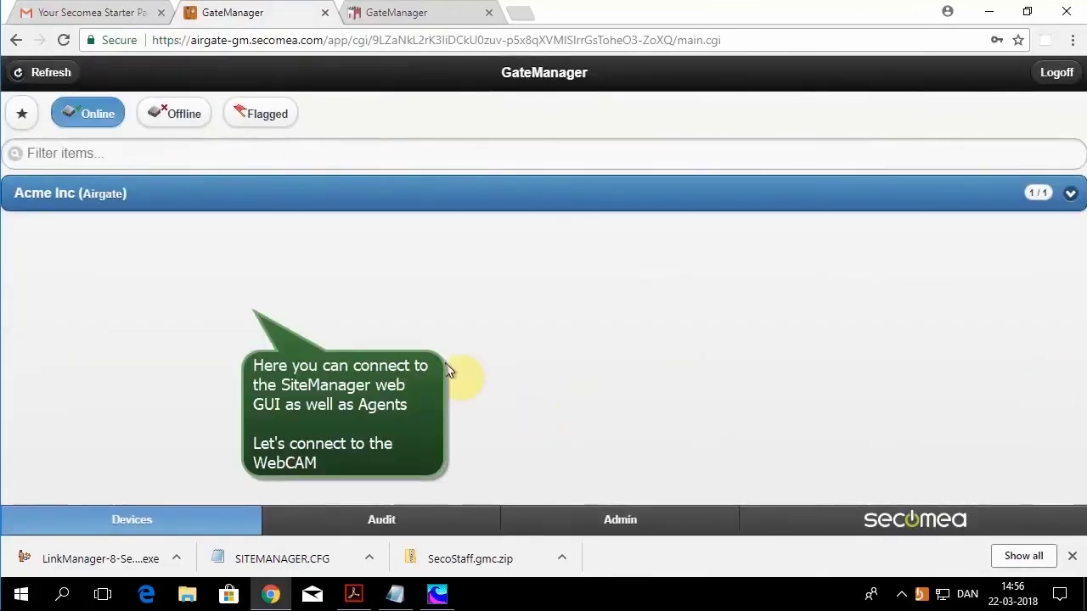
Step: Expand Acme Inc and open the WebCAM device's web interface
left_click(124, 205)
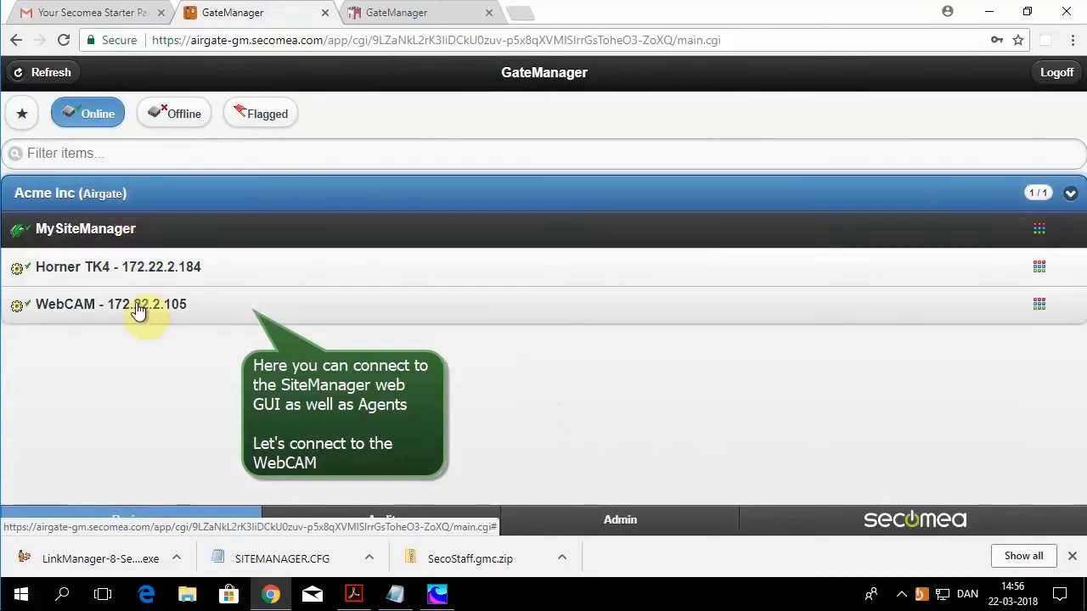
left_click(139, 307)
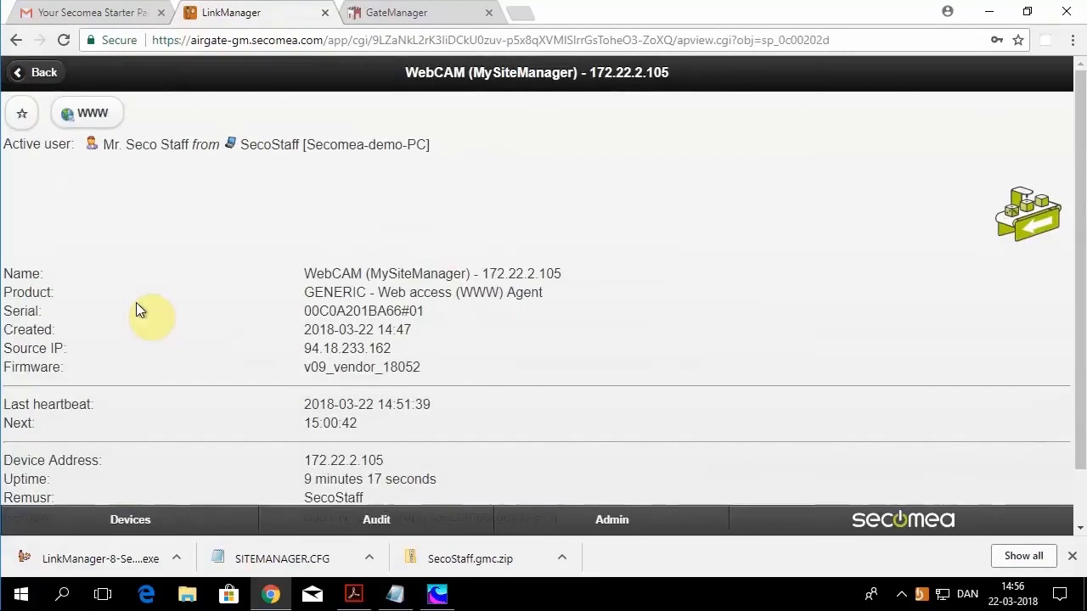
left_click(100, 118)
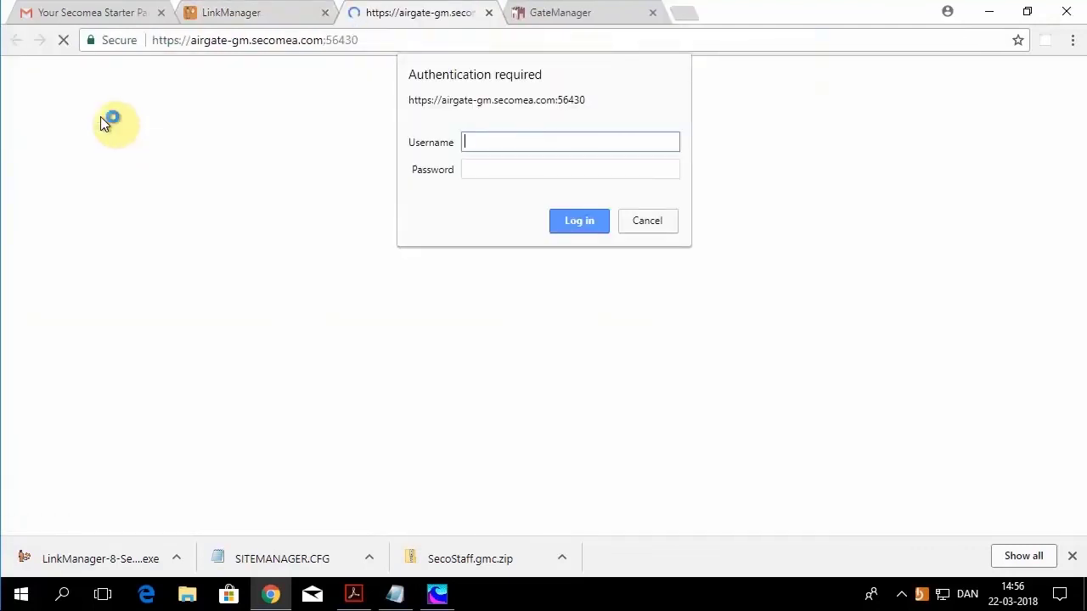
Step: Log in to the IP camera with its credentials and open the 'Mode 2' live view
type("Secomea")
key("Tab")
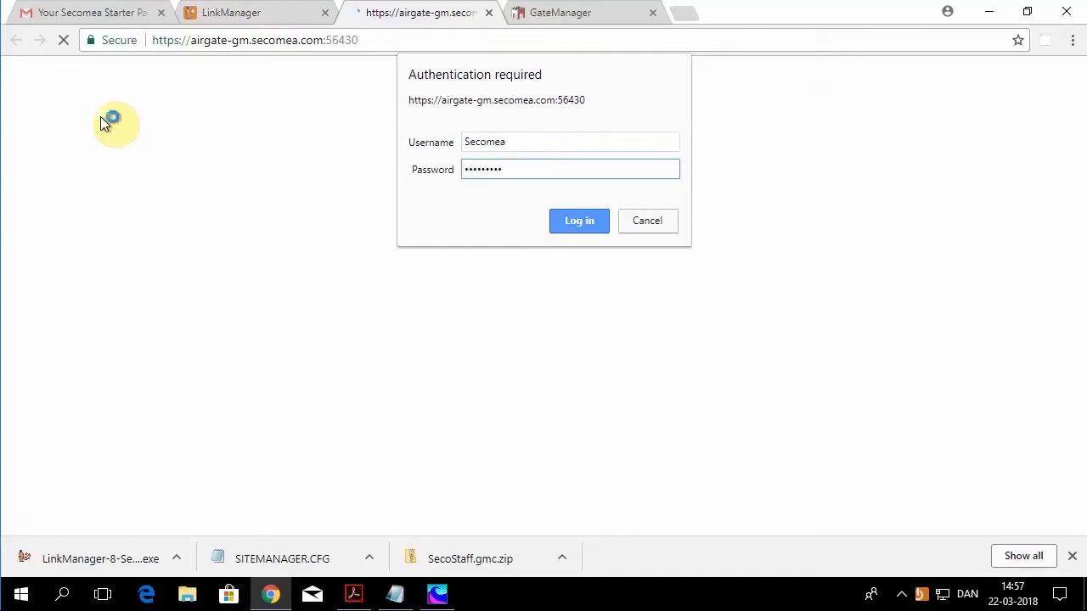
left_click(573, 228)
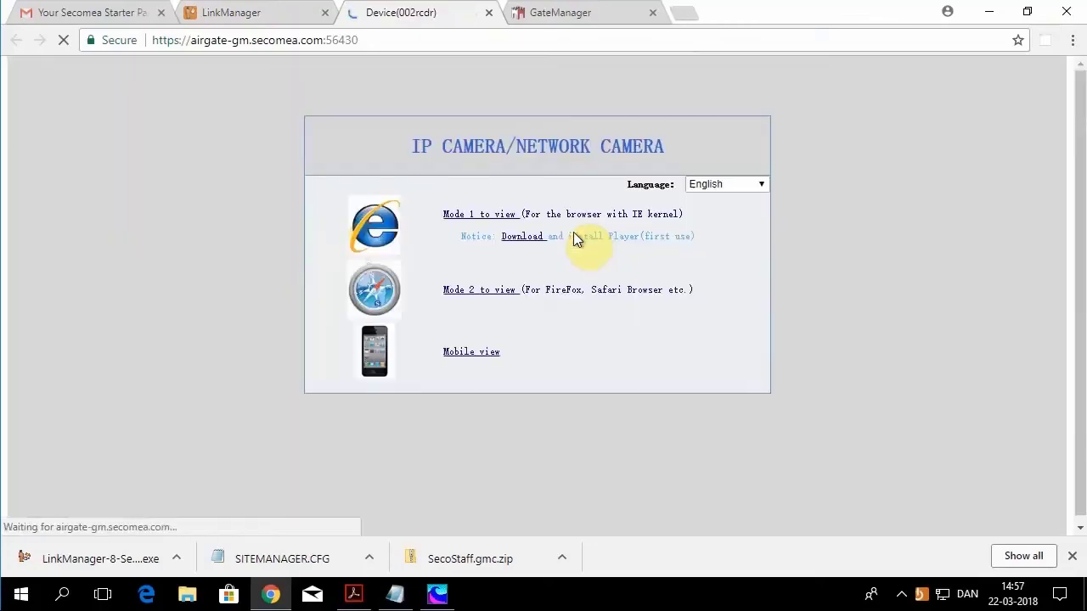
left_click(485, 290)
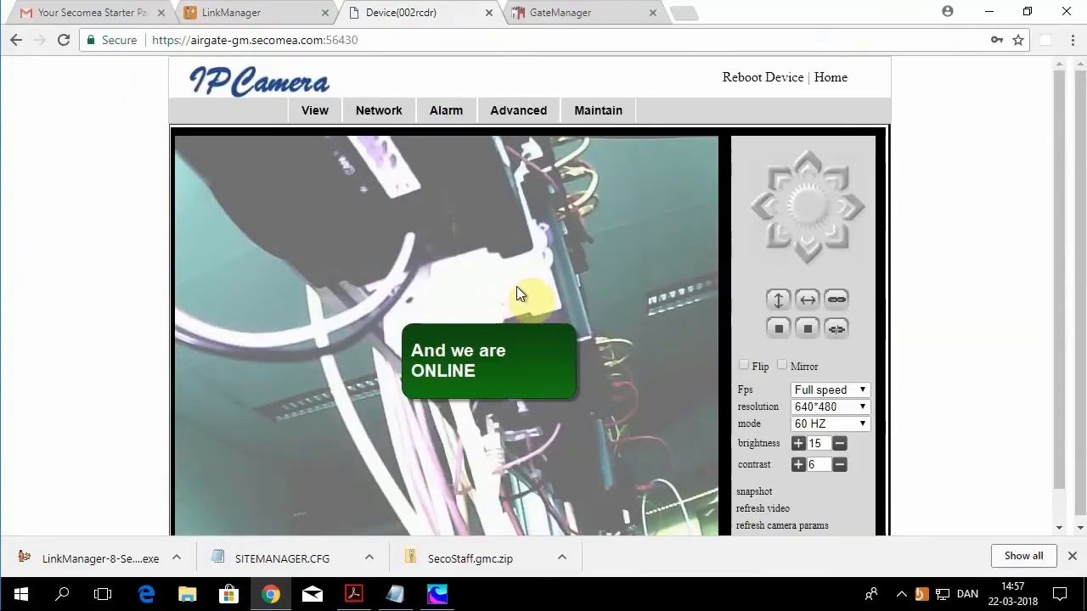
Step: Pan the camera left and right, then return to the GateManager tab
scroll(1060, 229, "down", 1)
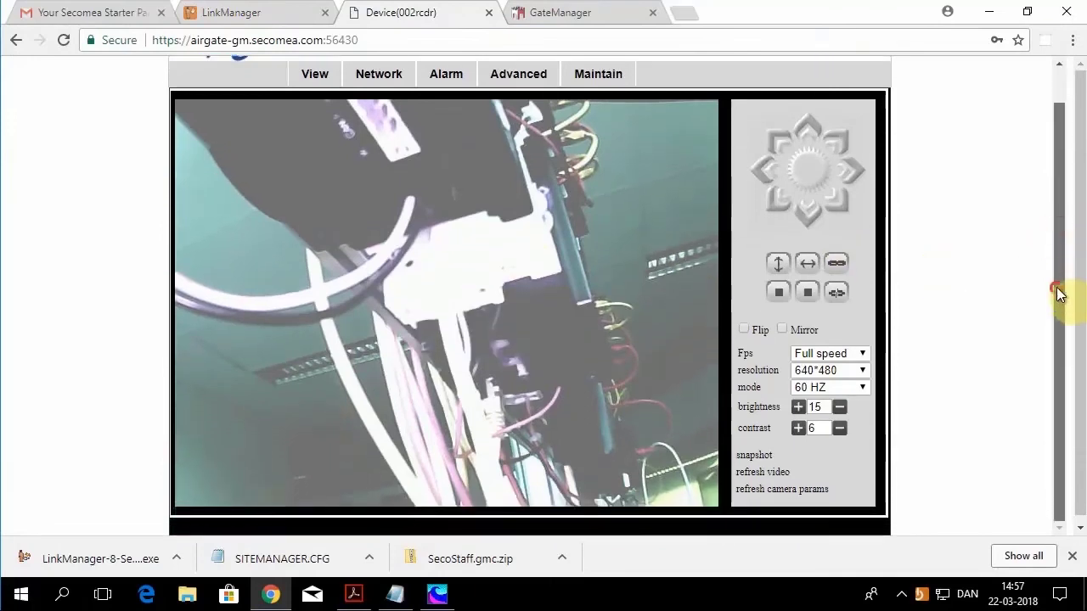
left_click(759, 174)
left_click(855, 172)
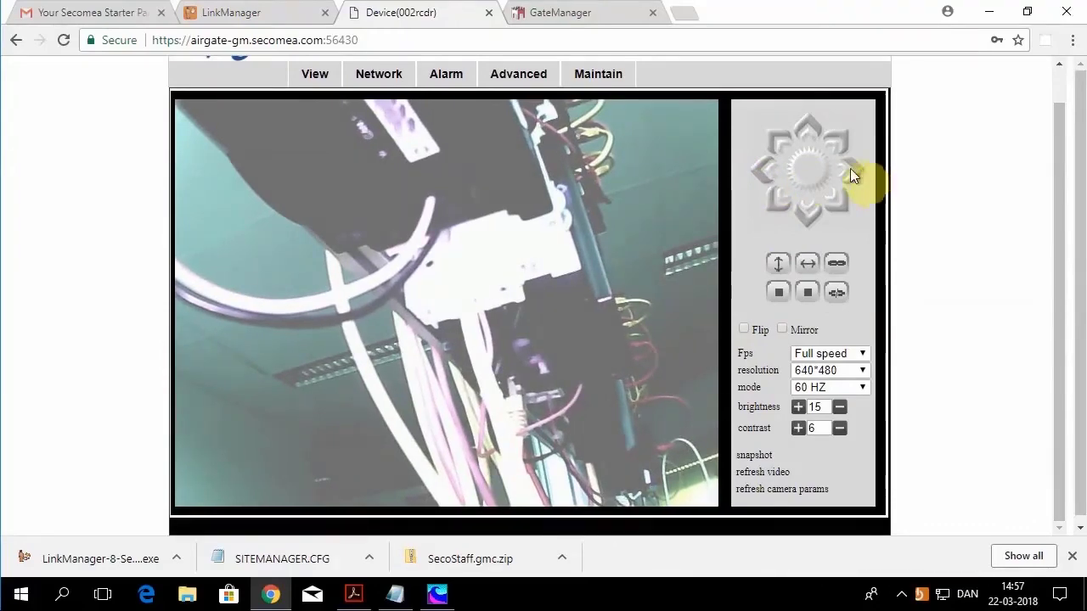
left_click(558, 23)
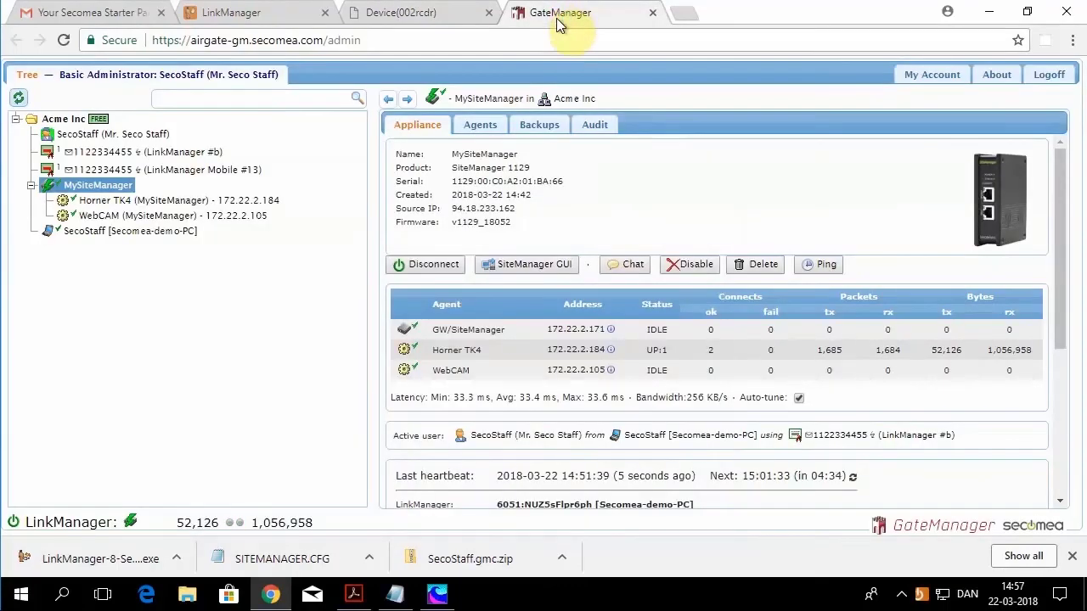
Step: Disconnect from MySiteManager, then start a new Acme Inc account and view its role options
left_click(433, 264)
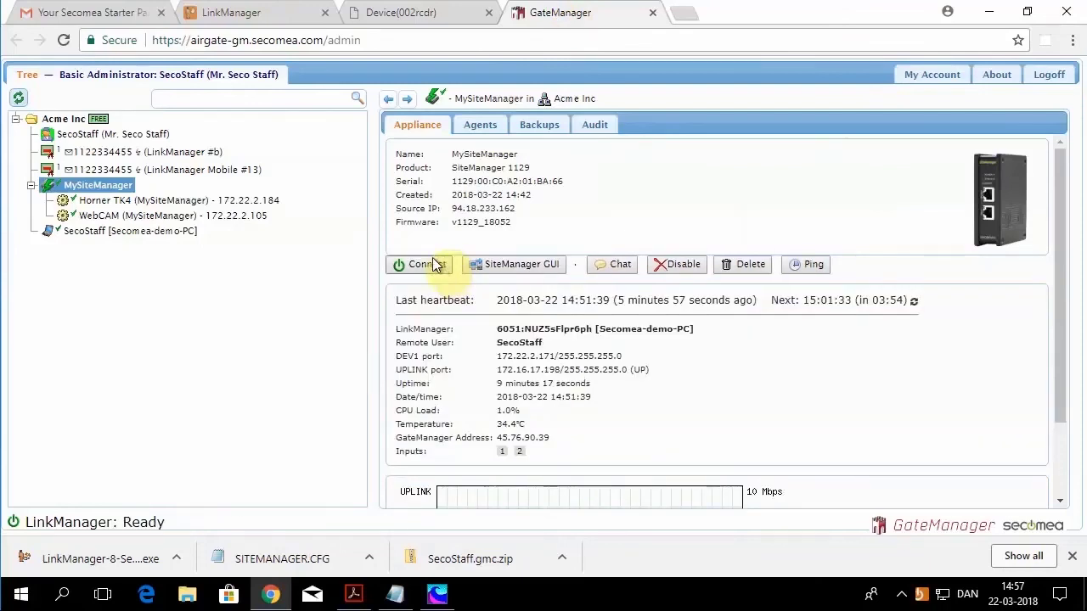
left_click(74, 123)
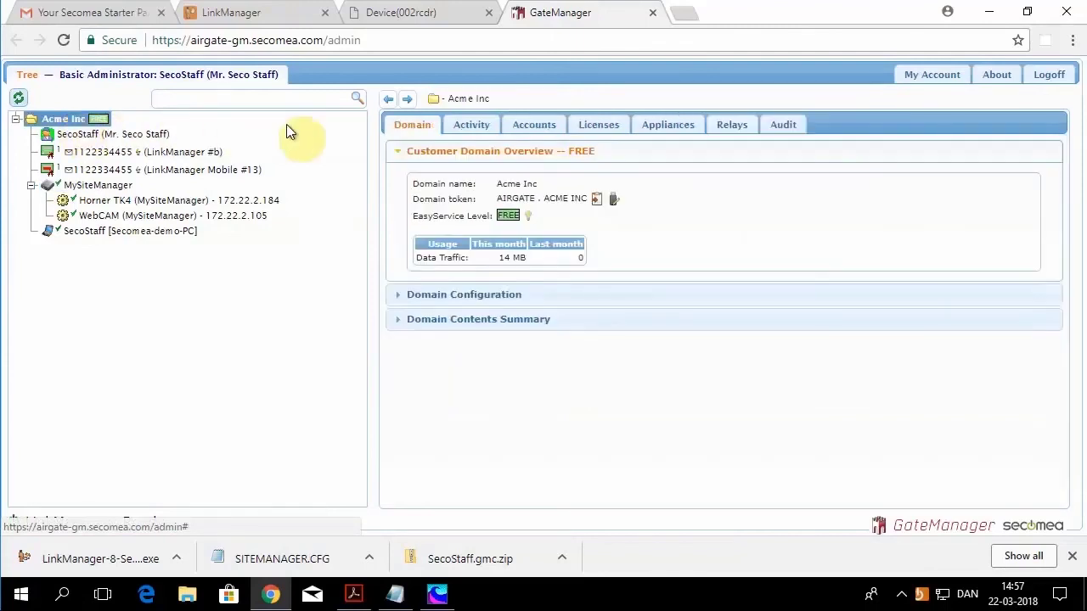
left_click(548, 130)
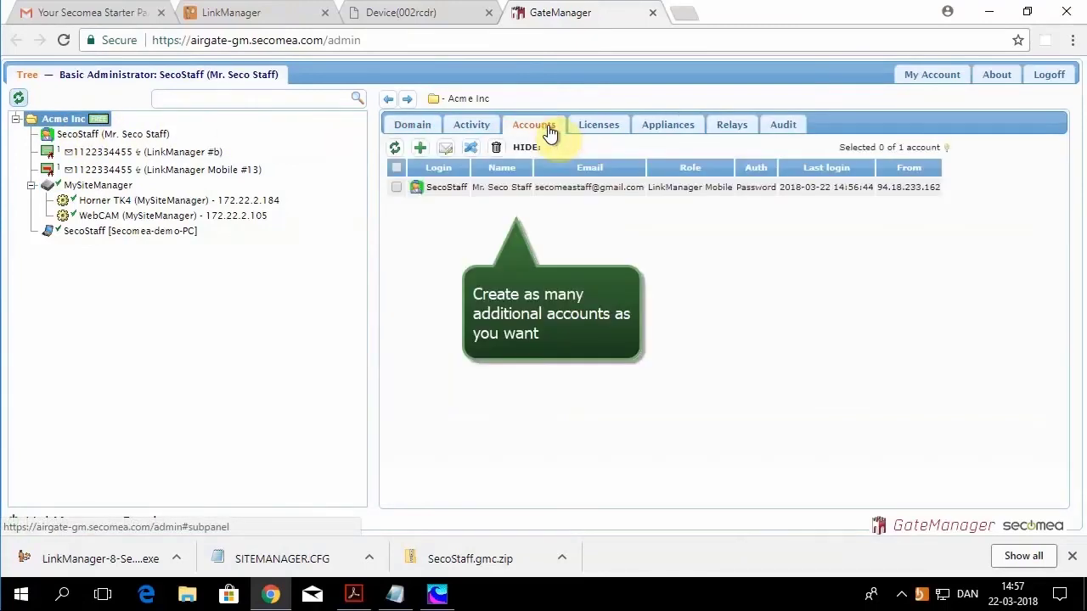
left_click(422, 150)
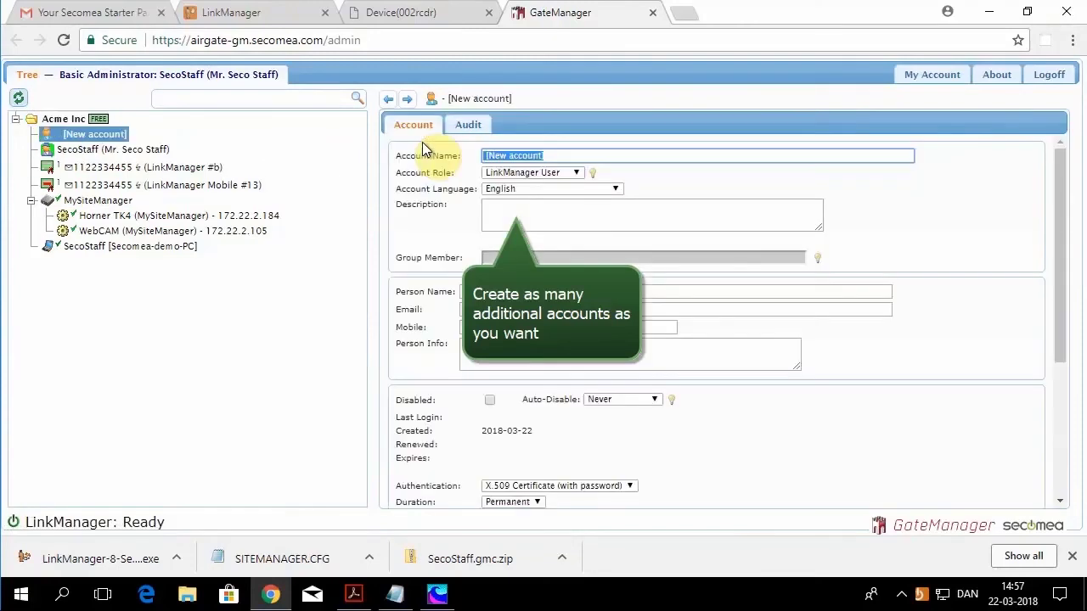
left_click(576, 174)
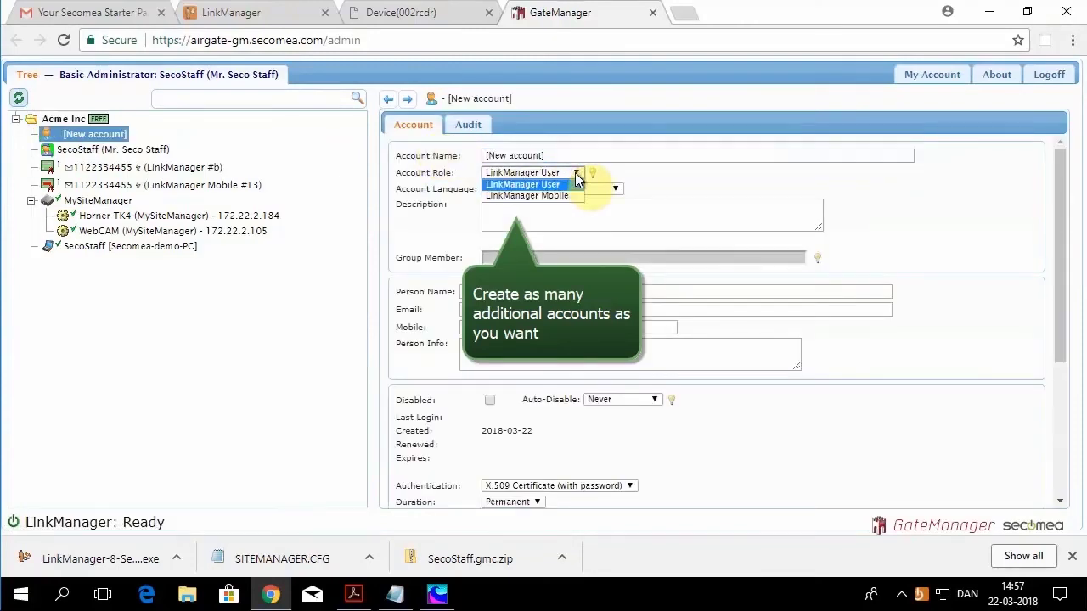